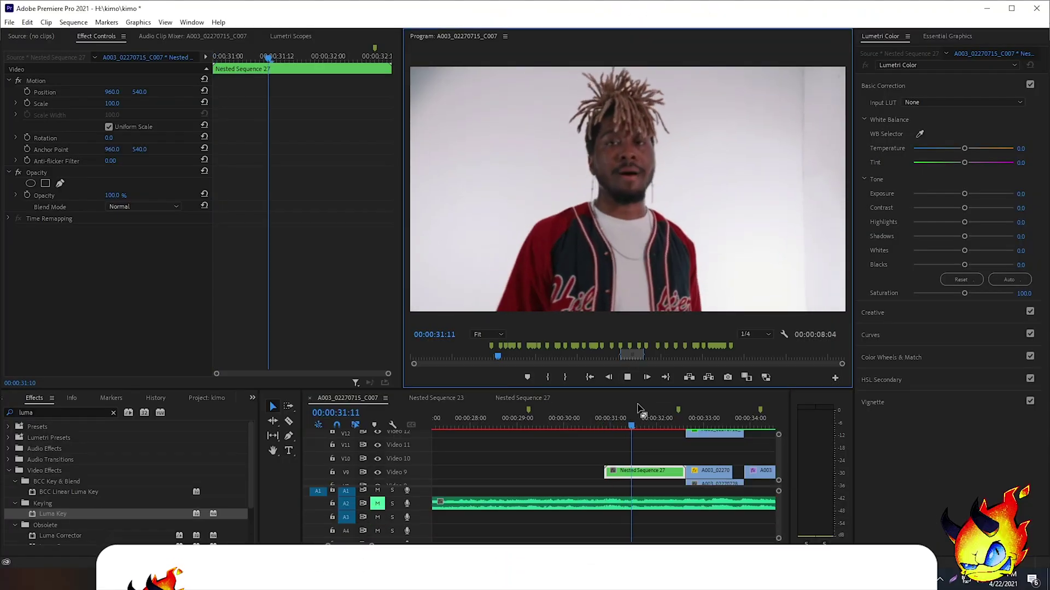
Open Nested Sequence 27 and play it from the start to preview the performer's clip
left_click(629, 412)
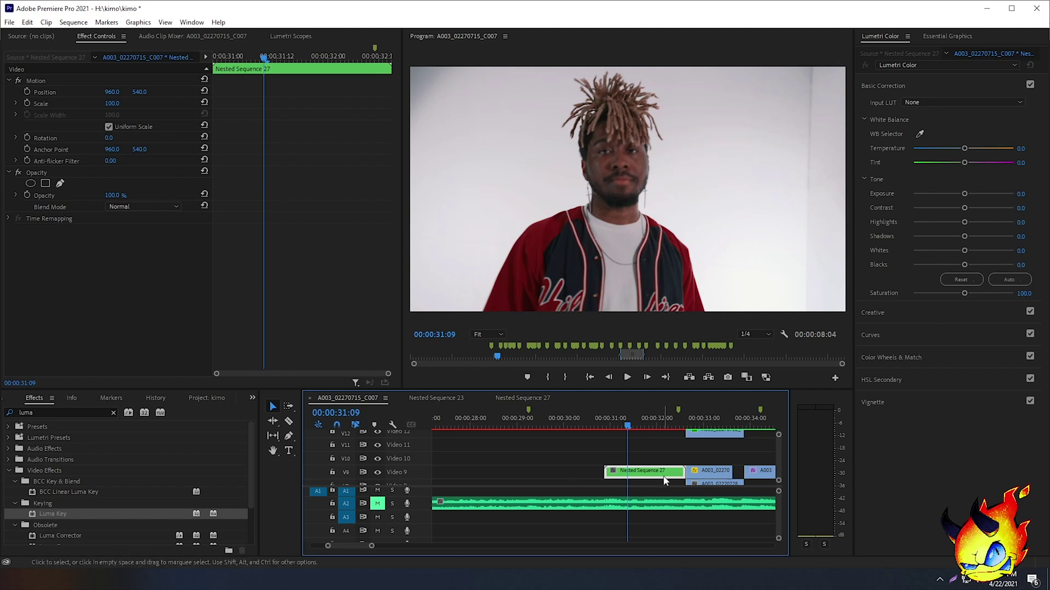
left_click(514, 398)
left_click_drag(457, 421, 432, 421)
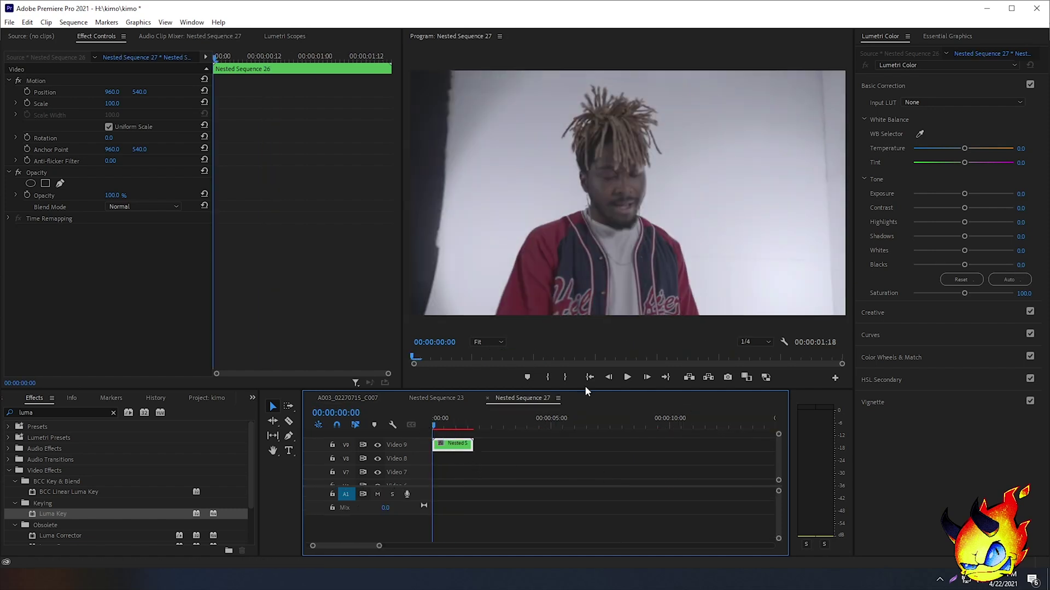
left_click(627, 377)
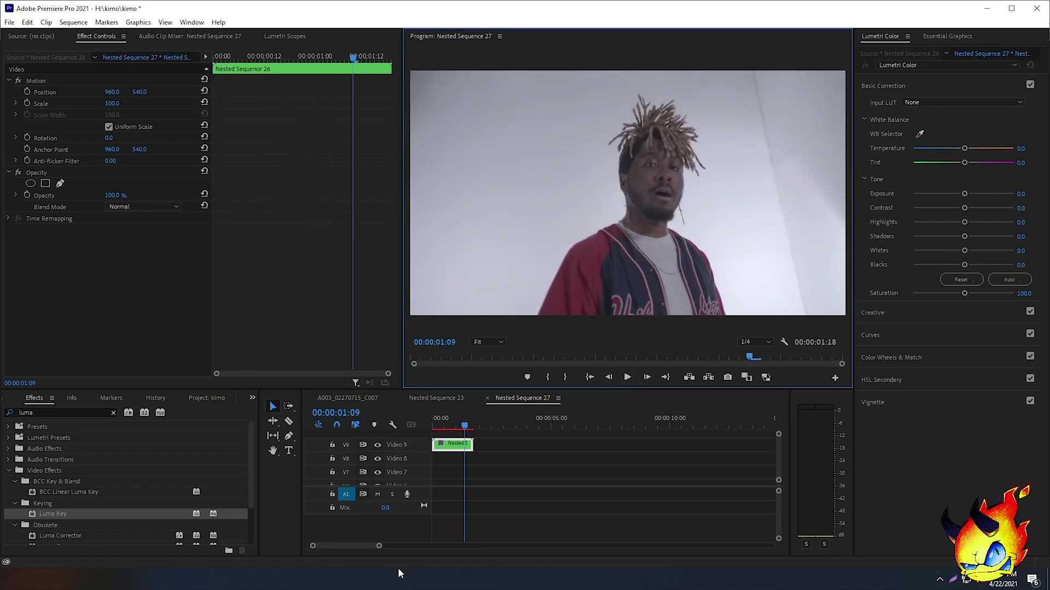
left_click_drag(383, 545, 366, 545)
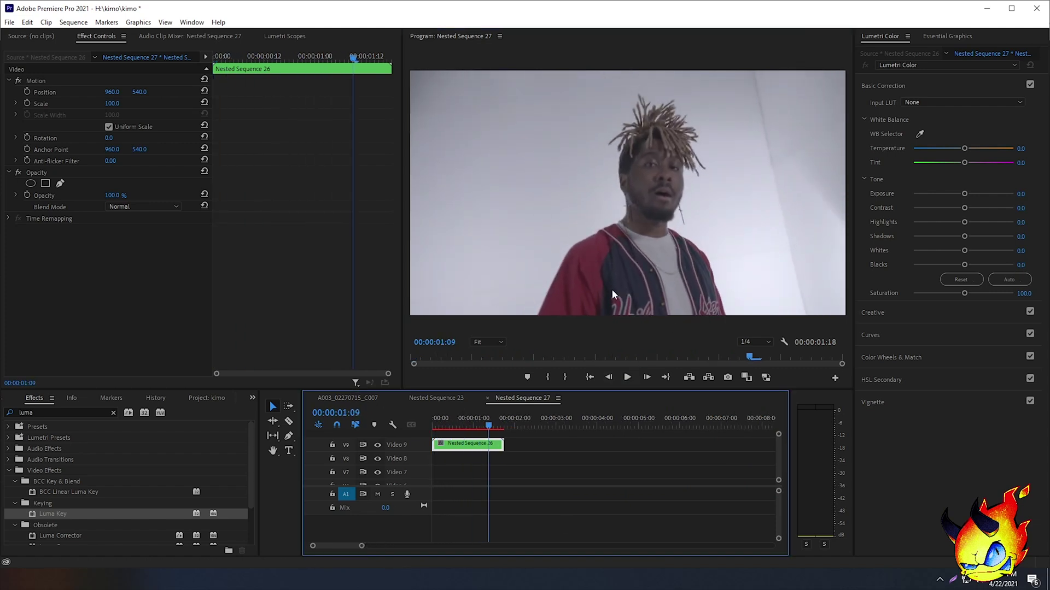
Search the effects for "luma key" and apply Luma Key to the Nested Sequence 26 clip on Video 9
left_click(111, 420)
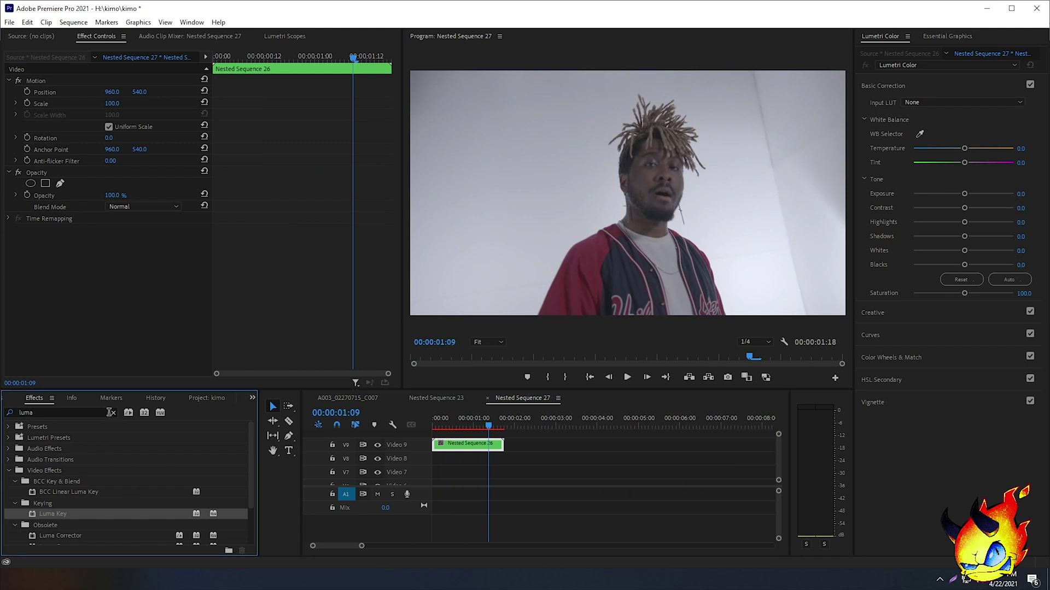
left_click(113, 413)
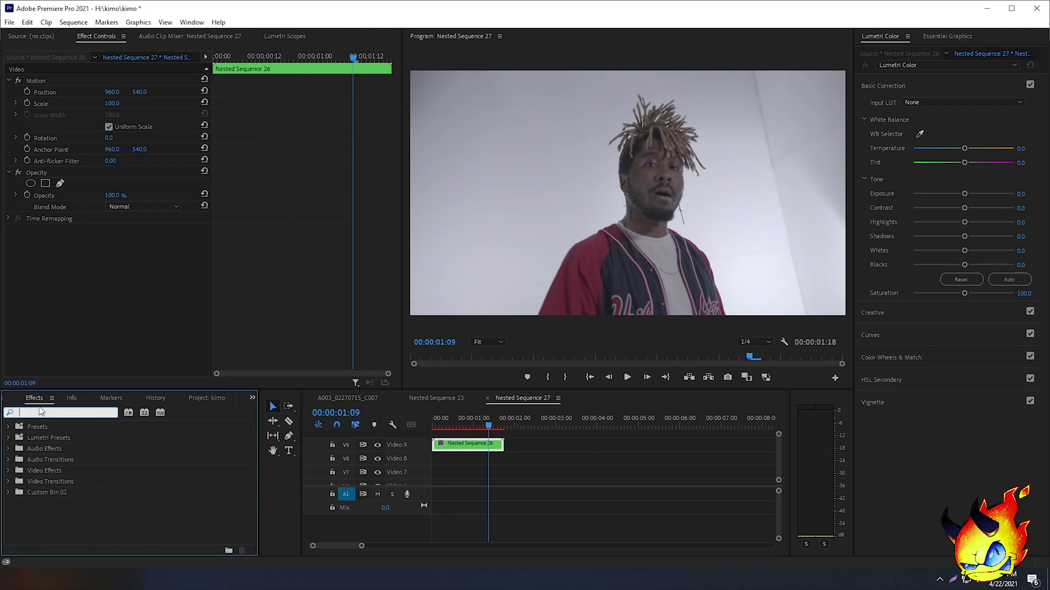
type("luma keuy")
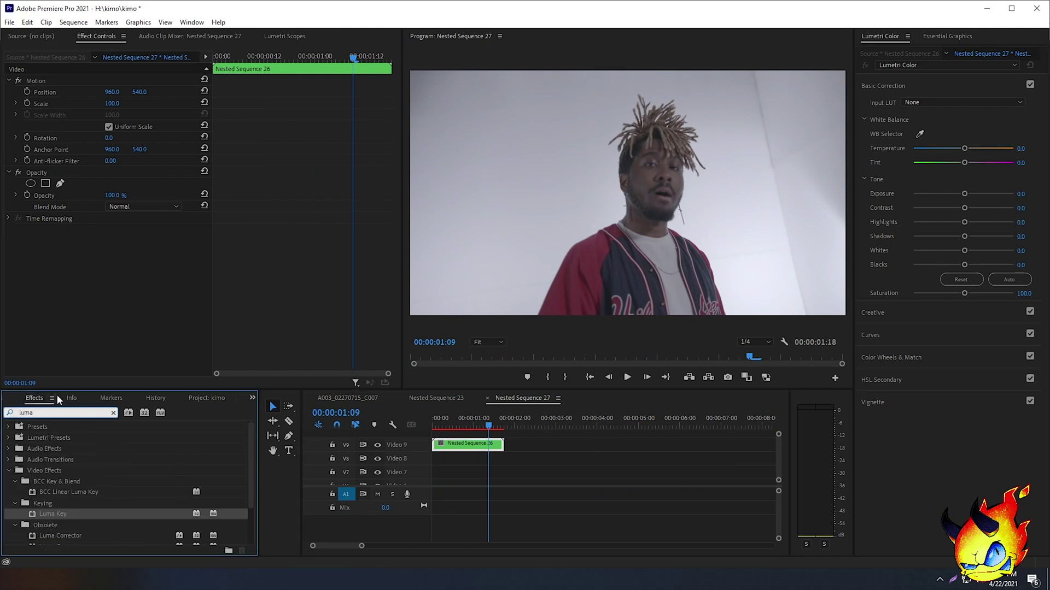
key("BackSpace")
key("BackSpace")
type("y")
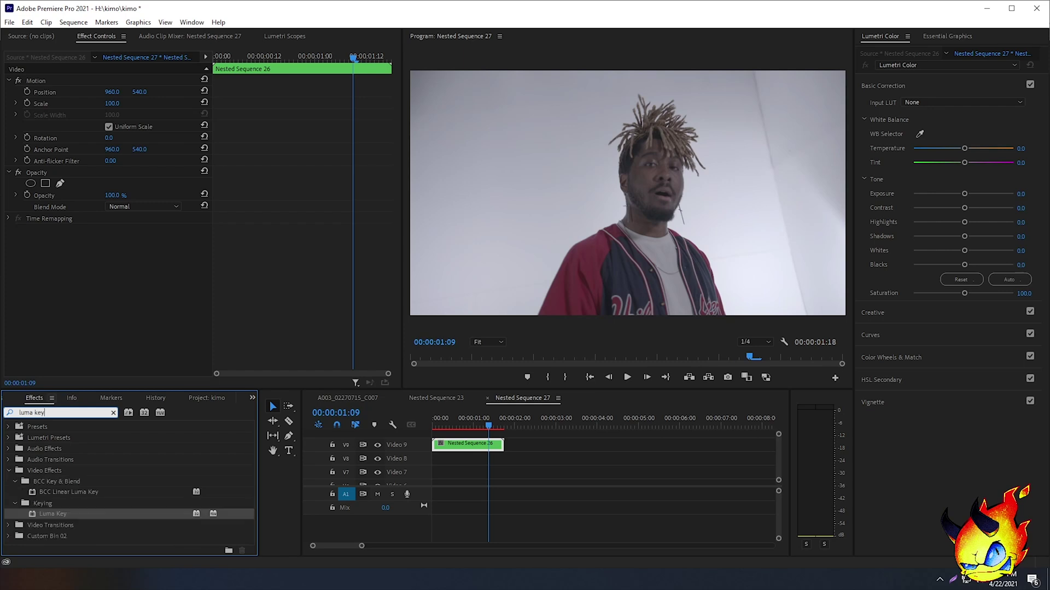
left_click_drag(40, 515, 462, 450)
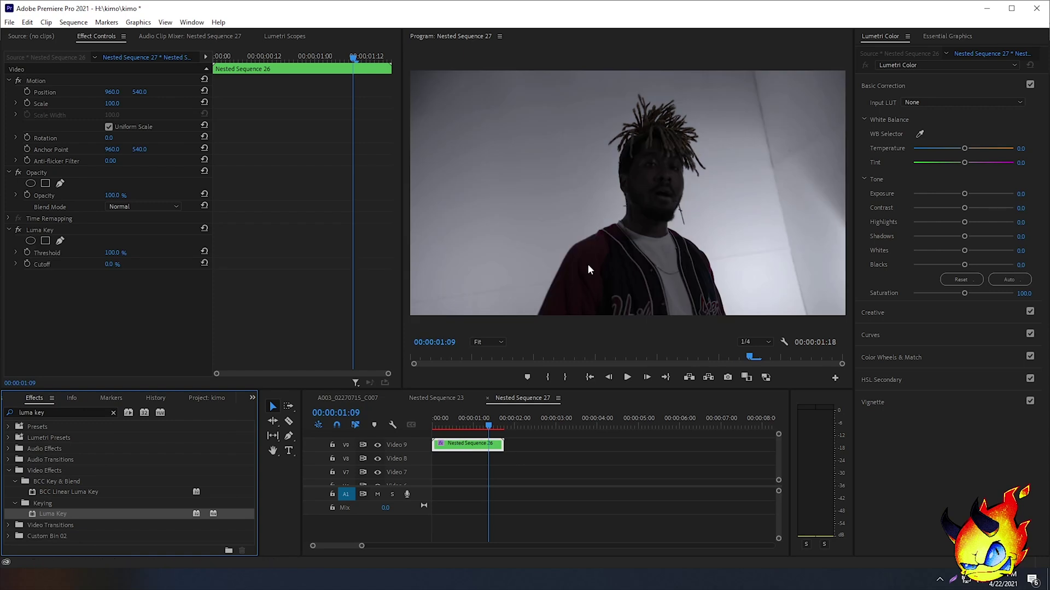
Set the Luma Key Threshold to 0% and the Cutoff to 55%
left_click_drag(112, 253, 71, 252)
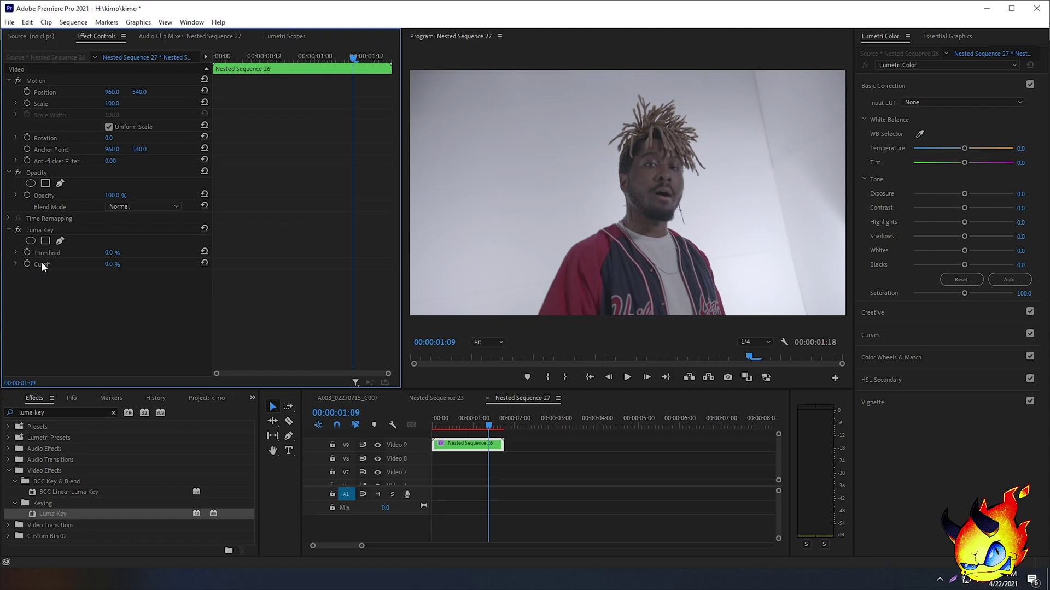
left_click_drag(109, 264, 121, 270)
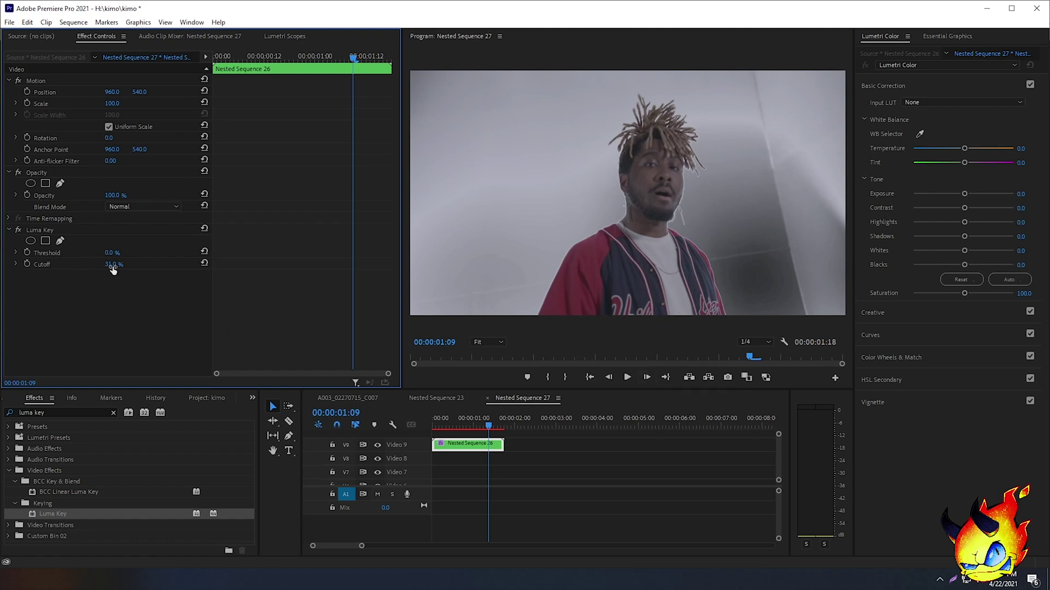
left_click_drag(112, 265, 122, 264)
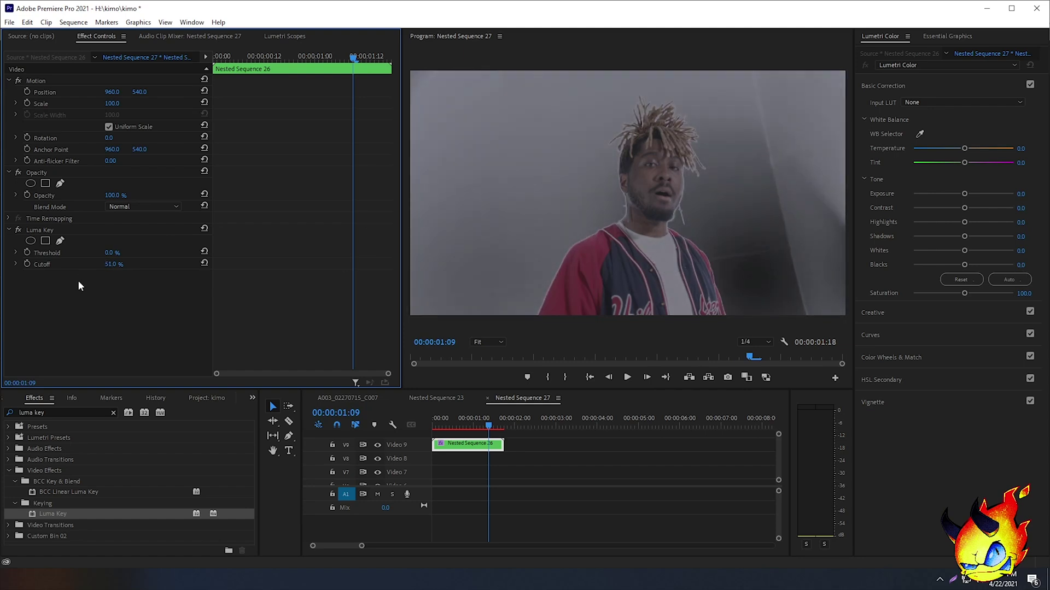
left_click_drag(113, 265, 112, 265)
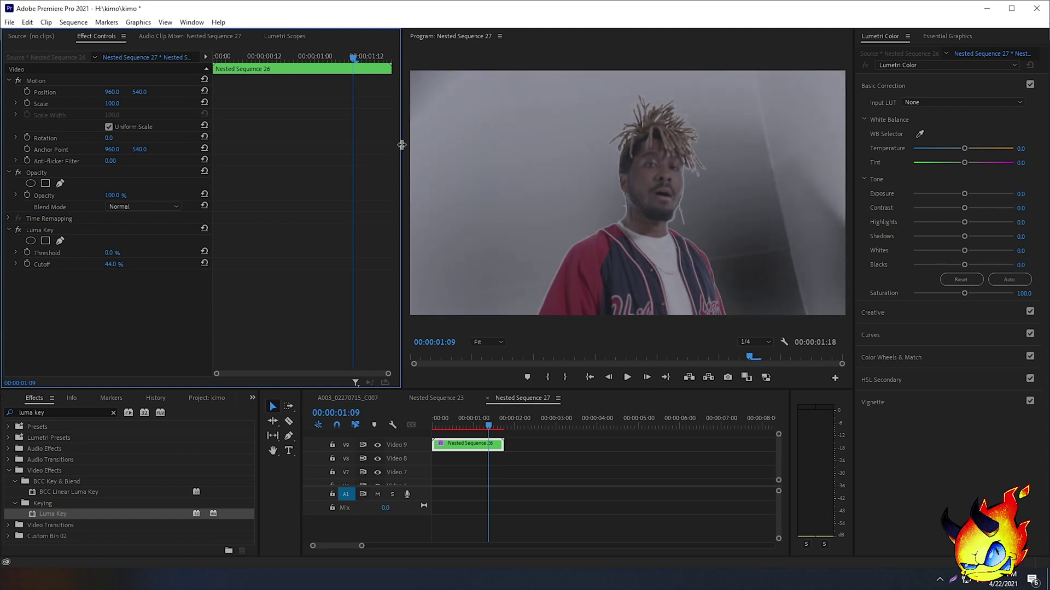
mouse_move(106, 267)
left_mouse_down()
mouse_move(121, 268)
mouse_move(111, 268)
left_mouse_up()
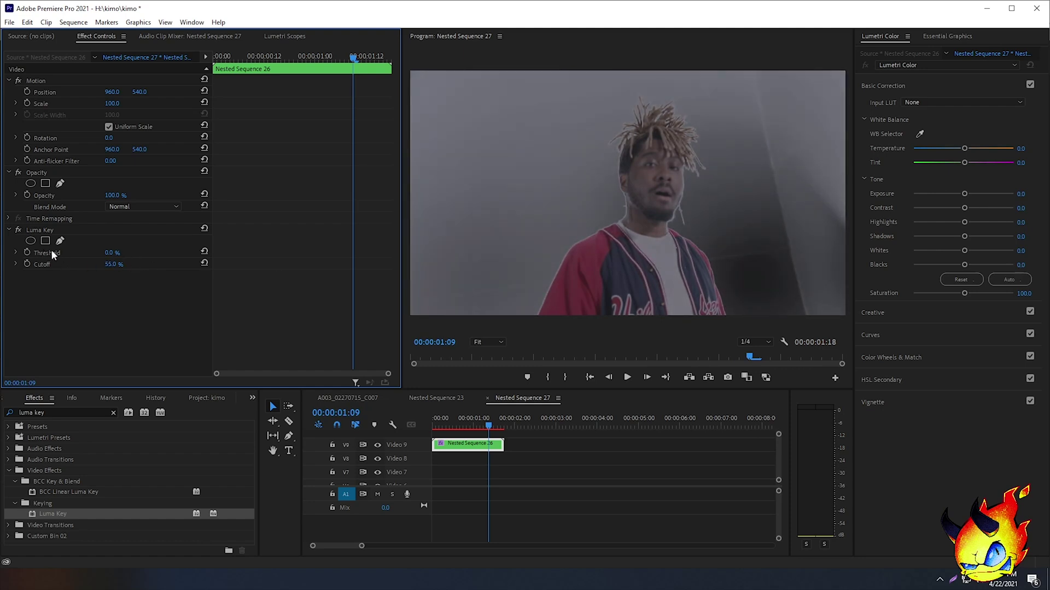
Refine the Luma Key to a Threshold of 37% and a Cutoff of 43% so the bright background drops out around the performer
left_click_drag(109, 252, 134, 253)
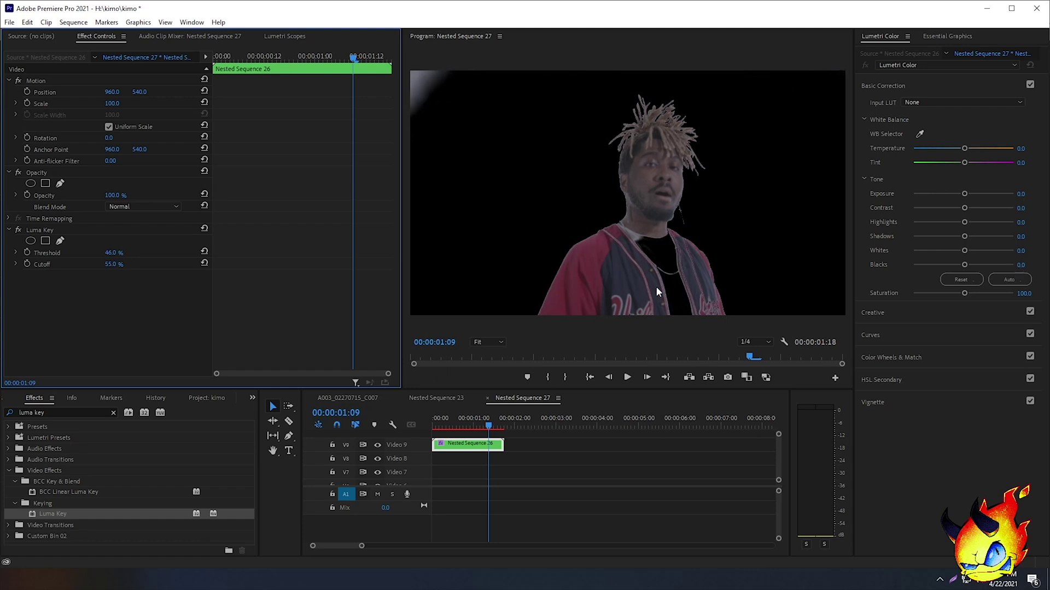
left_click_drag(113, 264, 104, 264)
key("ctrl+z")
left_click_drag(112, 253, 107, 253)
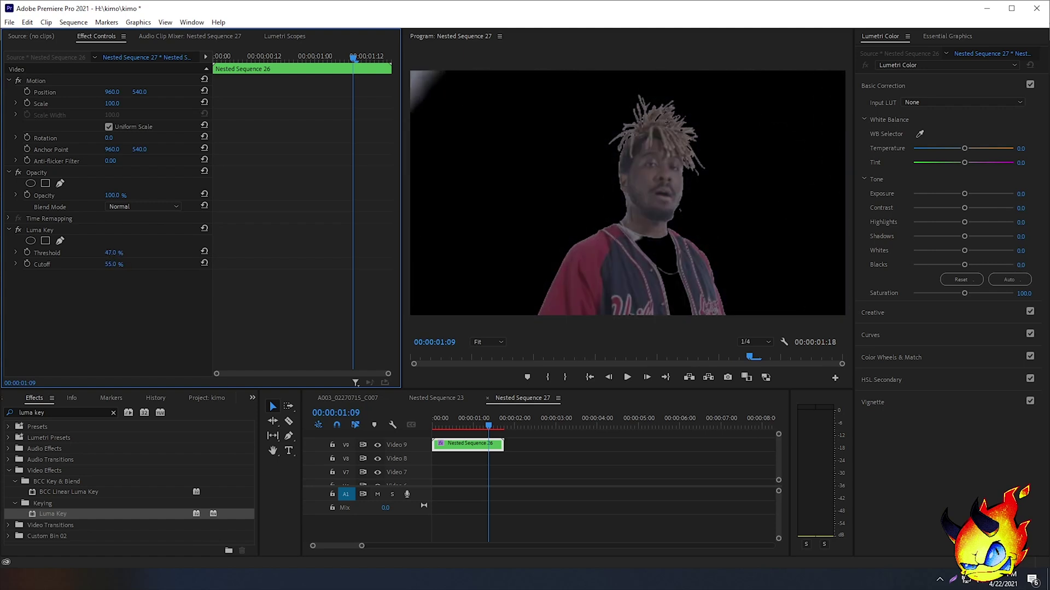
left_click_drag(120, 265, 110, 265)
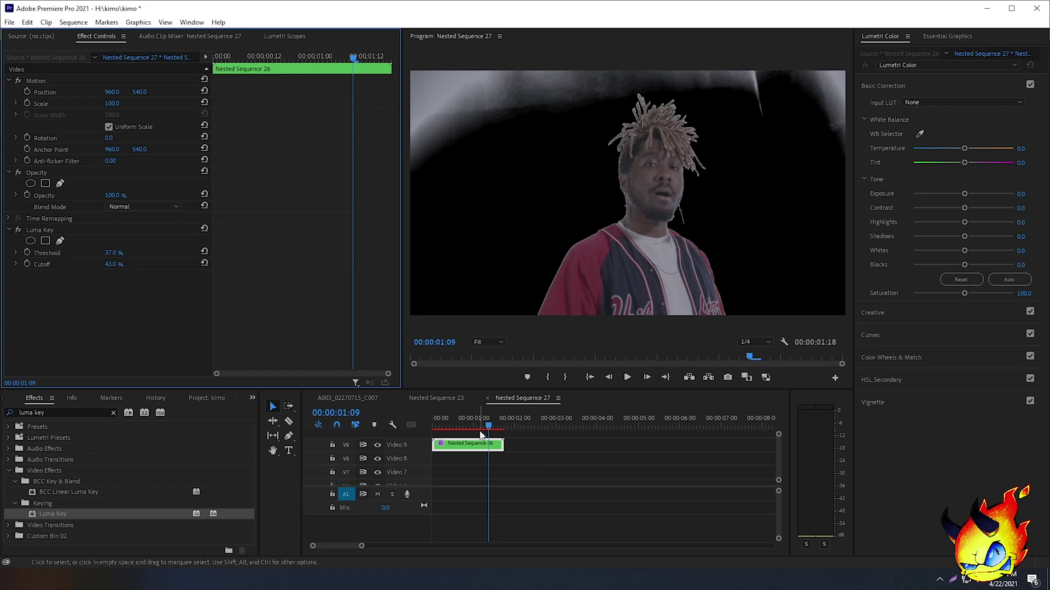
Duplicate the keyed Nested Sequence 26 clip from Video 9 onto Video 8, aligned at the start, and return the playhead to 00:00:00:00
left_click(435, 424)
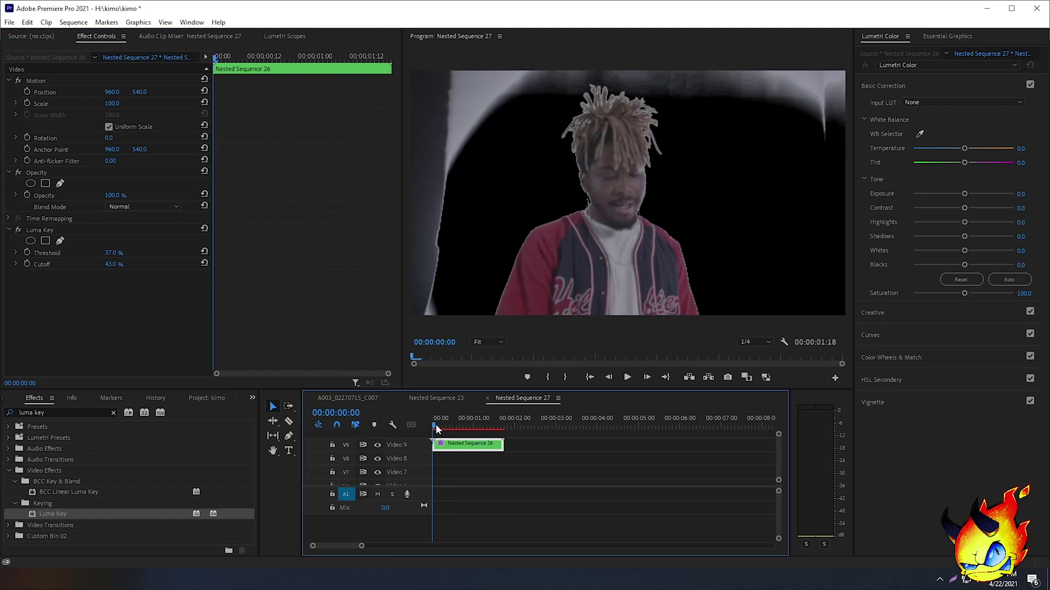
left_click(465, 453)
left_click(465, 446)
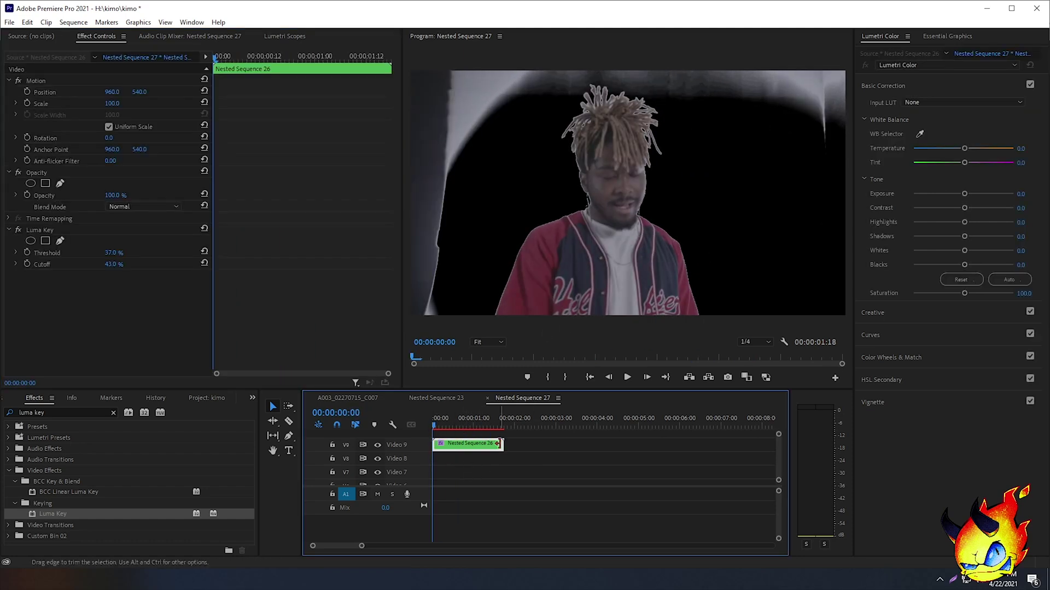
left_click_drag(462, 445, 462, 459, "alt")
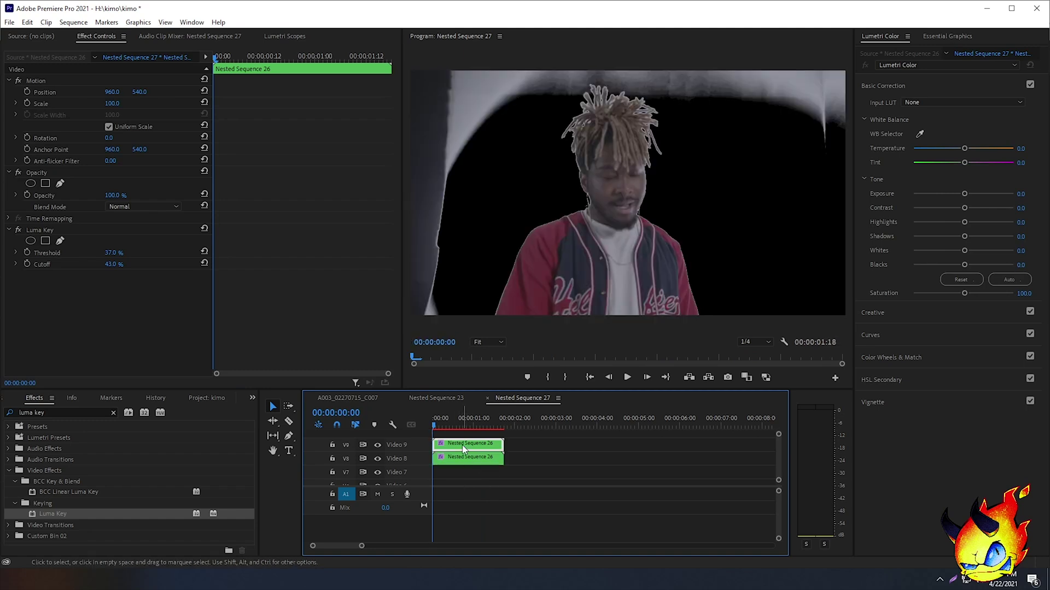
left_click(442, 426)
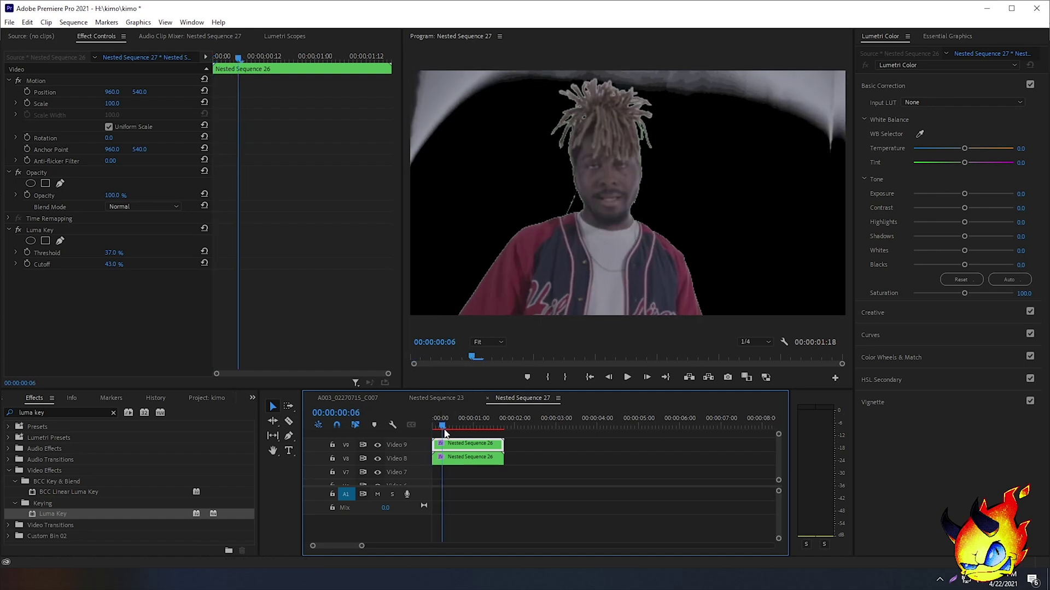
left_click_drag(444, 430, 433, 431)
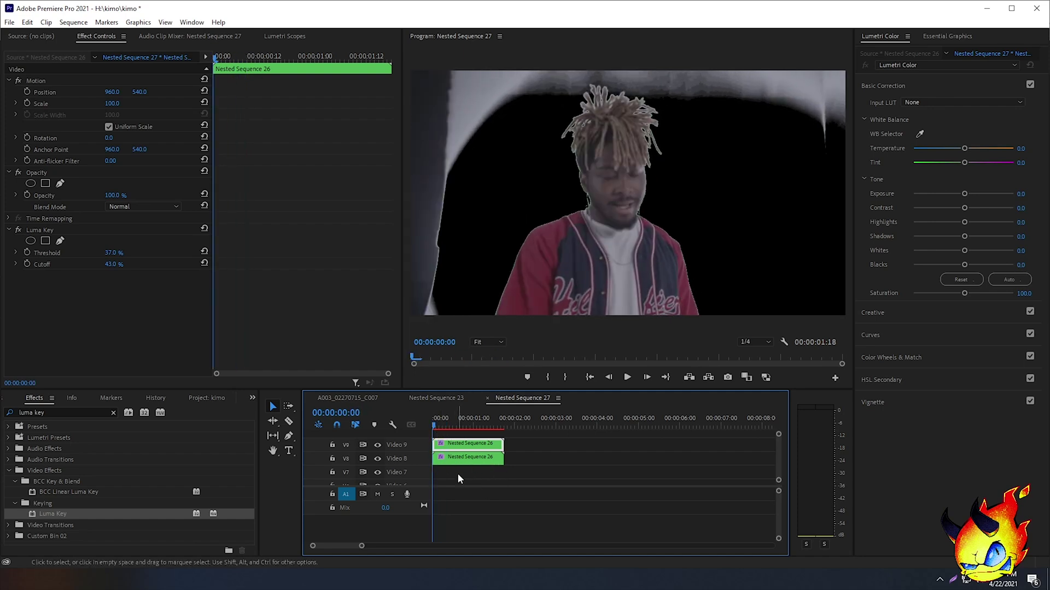
Apply the Turbulent Displace effect to the duplicate clip on Video 8 and hide the Video 9 track
left_click(477, 459)
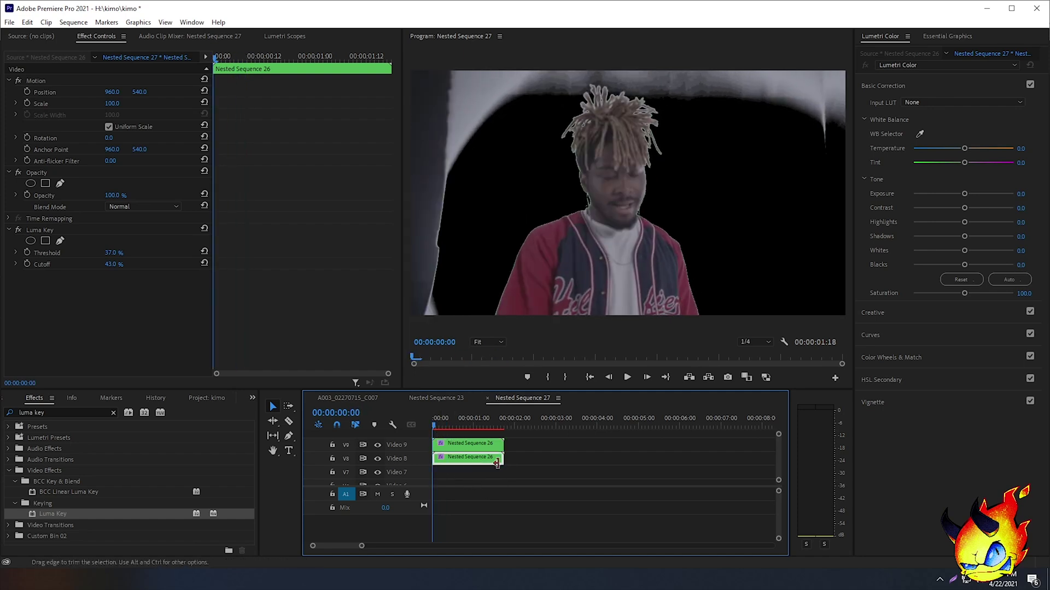
left_click(57, 413)
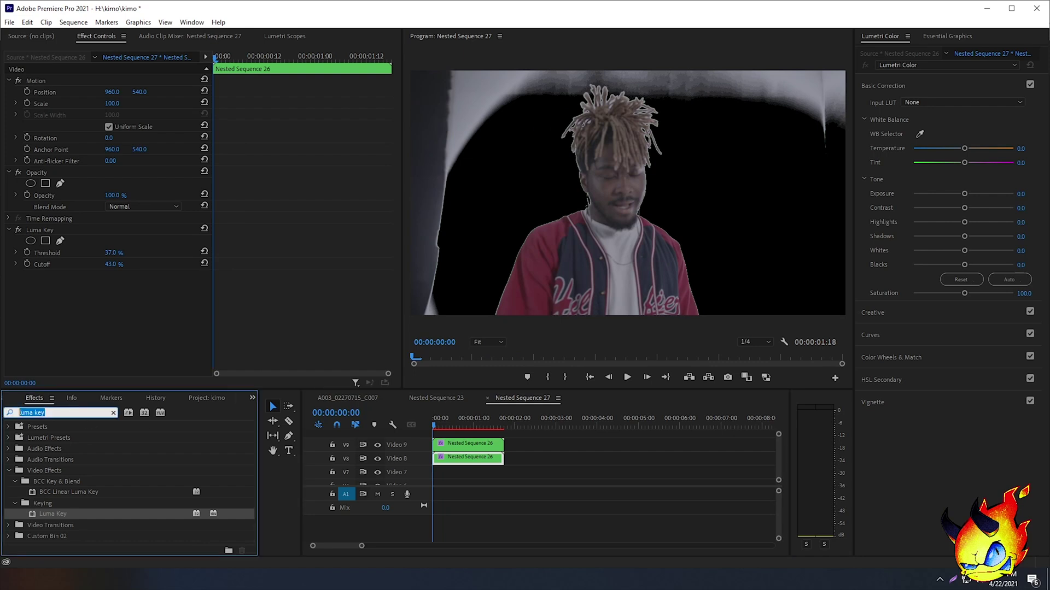
type("turbu")
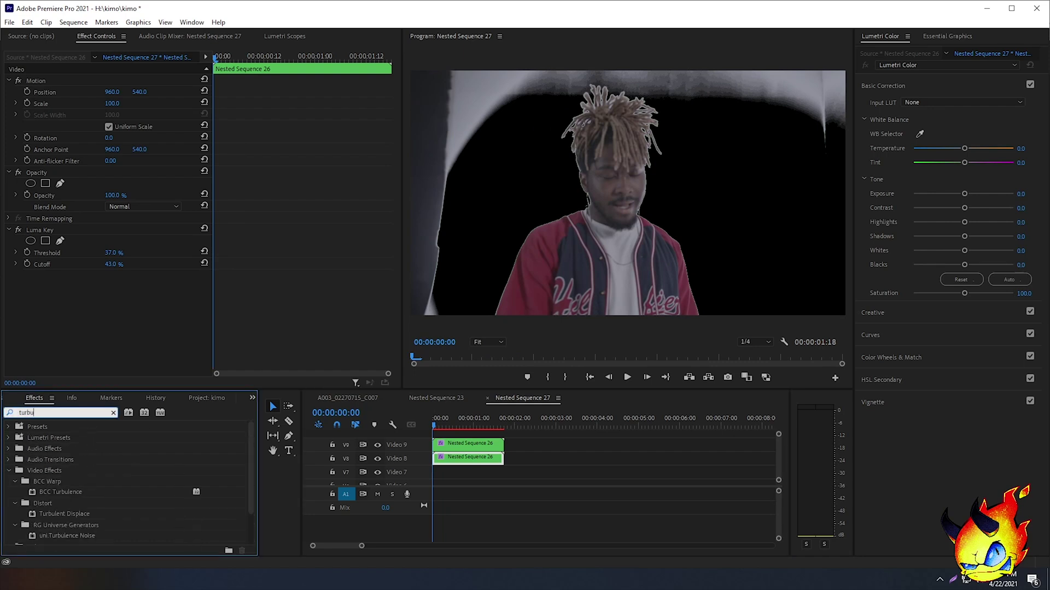
type("lant displac")
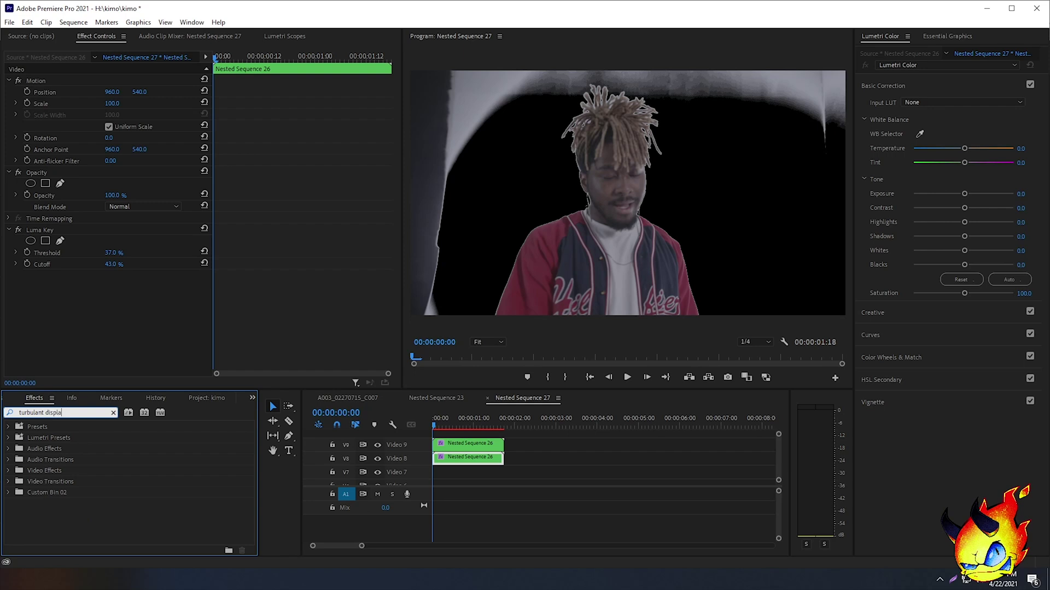
key("BackSpace")
key("BackSpace")
key("BackSpace")
key("BackSpace")
key("BackSpace")
key("BackSpace")
key("BackSpace")
key("BackSpace")
key("BackSpace")
key("BackSpace")
key("BackSpace")
key("BackSpace")
key("BackSpace")
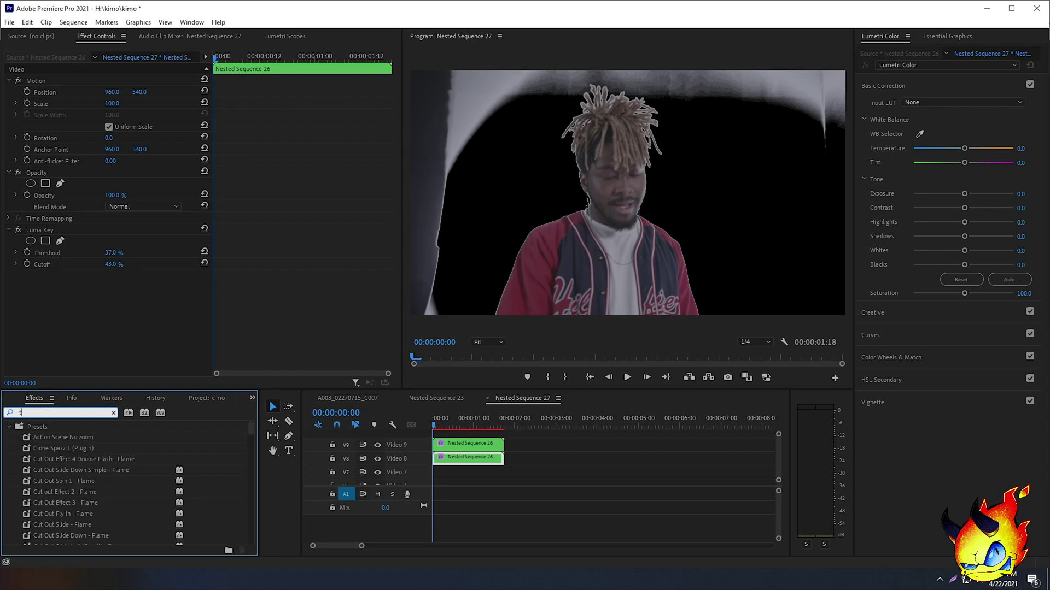
type("ulan")
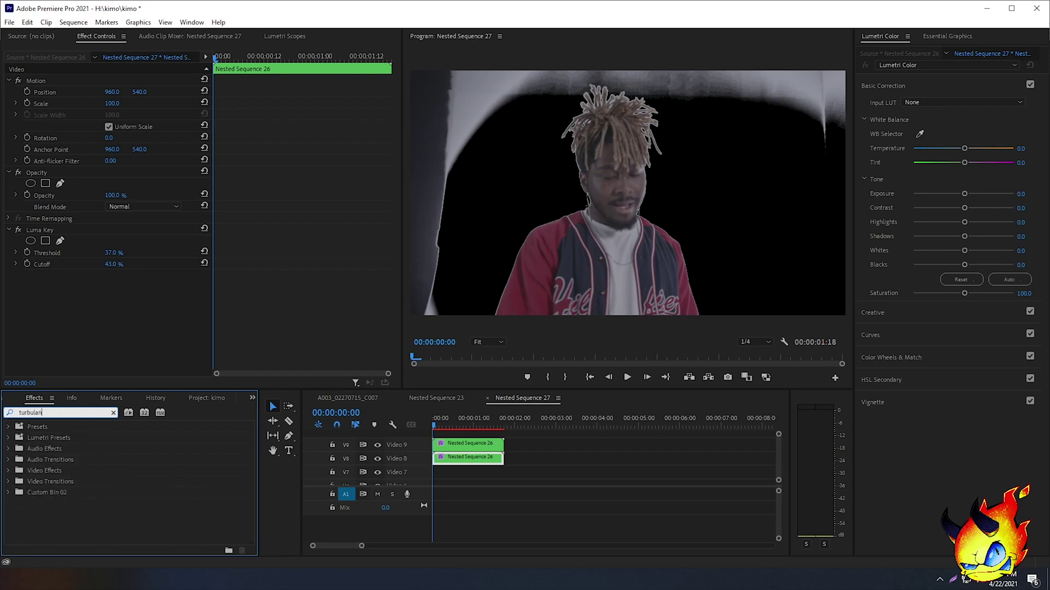
key("BackSpace")
key("BackSpace")
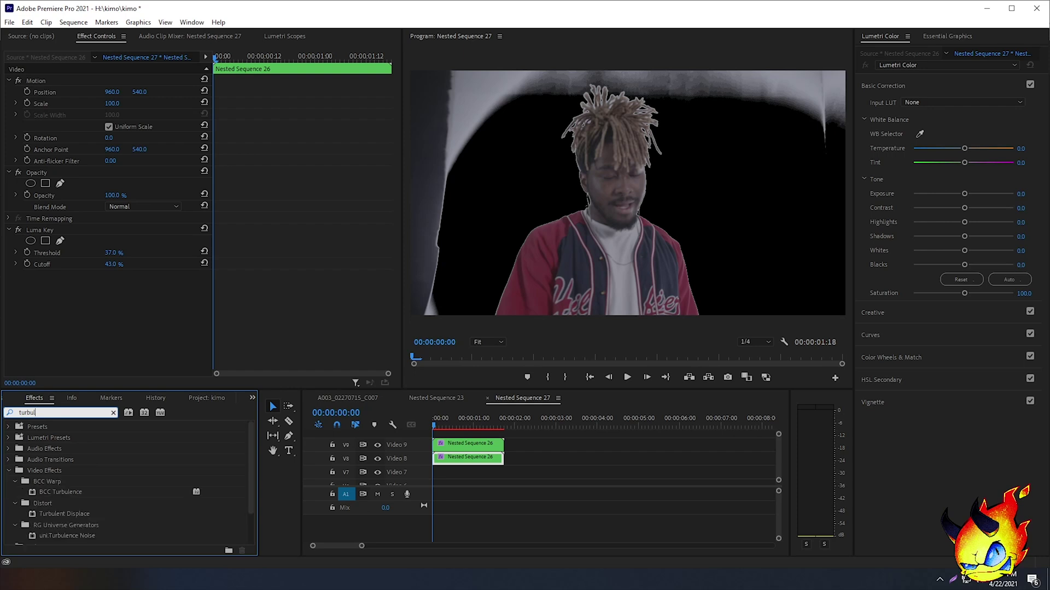
scroll(40, 463, "down", 2)
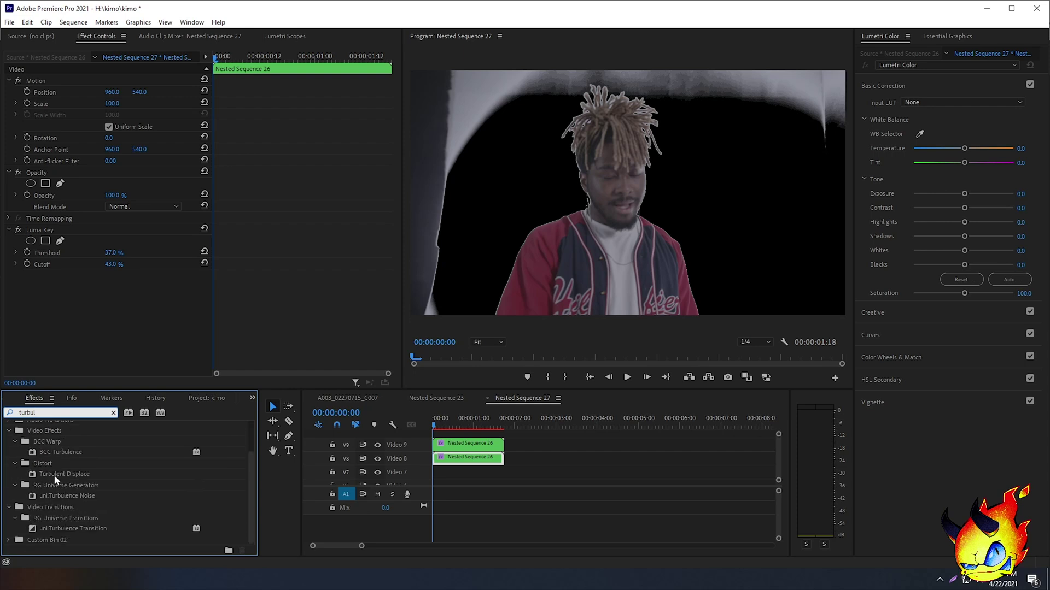
left_click_drag(68, 473, 481, 458)
left_click(384, 441)
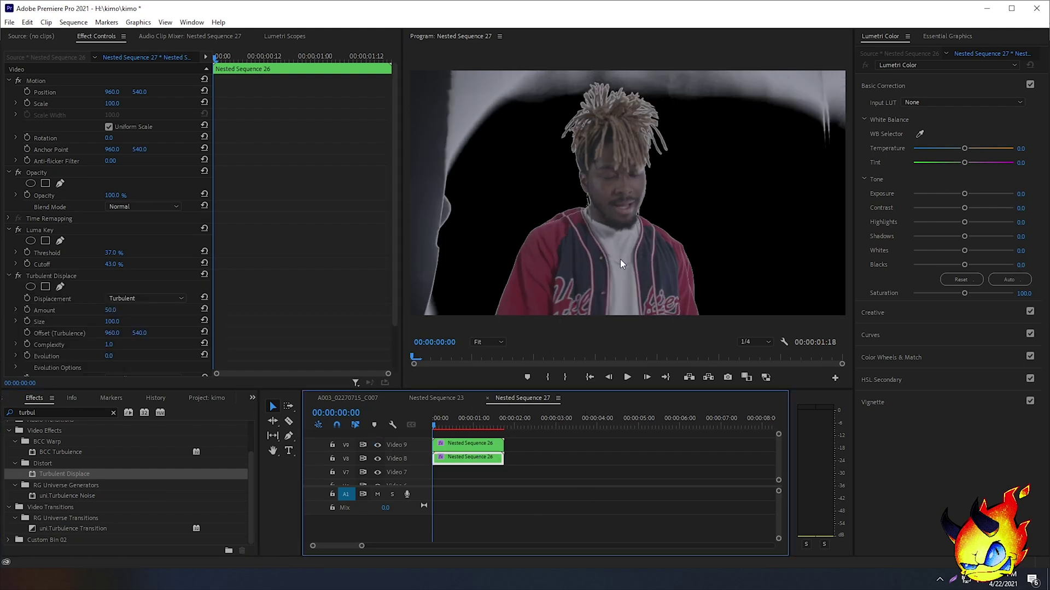
left_click(377, 445)
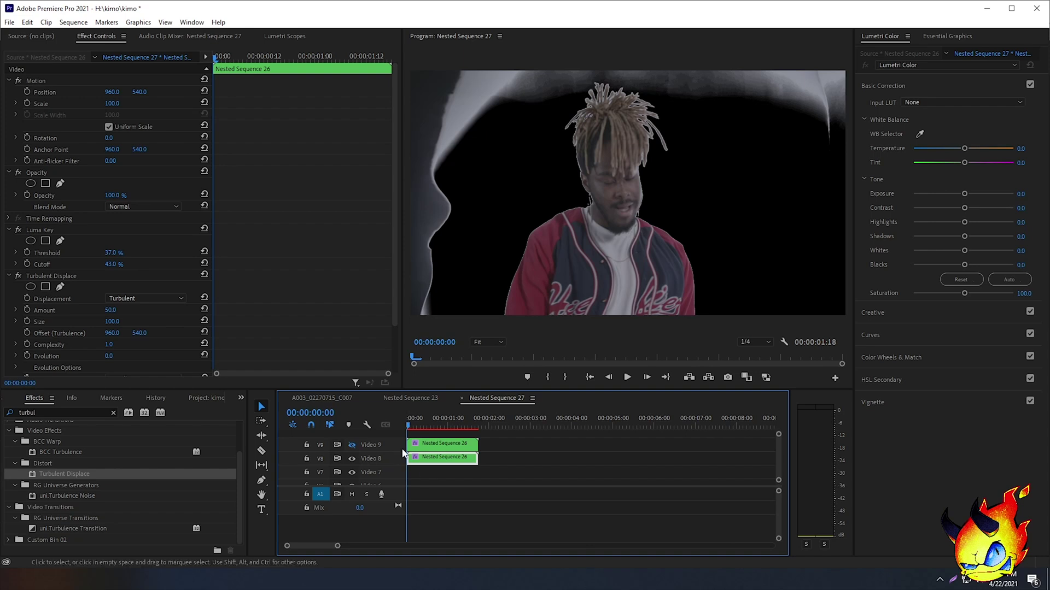
Enable keyframing for Turbulent Displace Amount and Size at the clip's first frame and set the Amount to 192
left_click(27, 311)
left_click(27, 310)
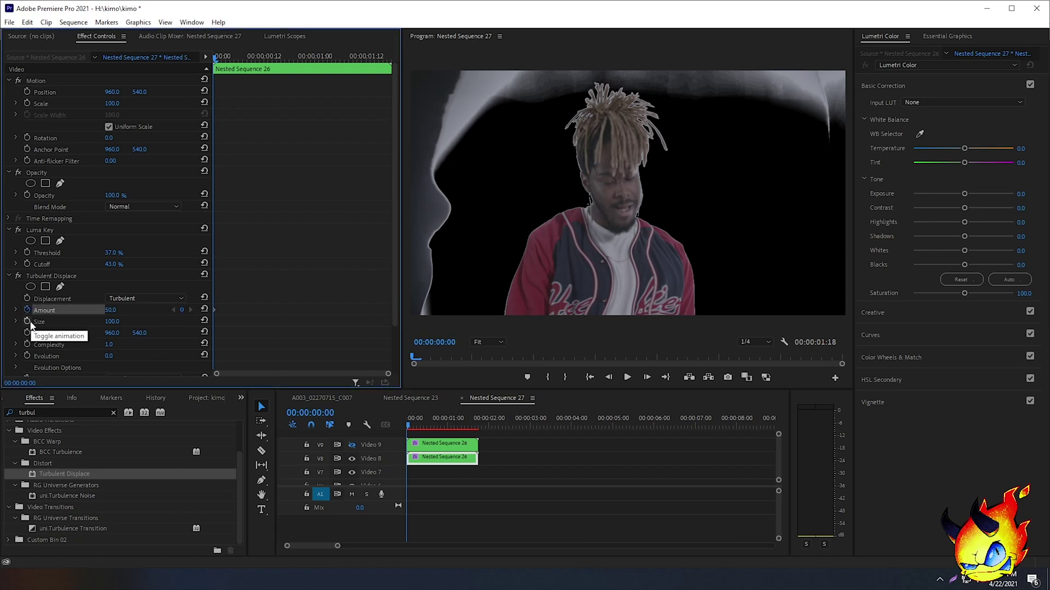
left_click(27, 321)
left_click_drag(437, 422, 389, 419)
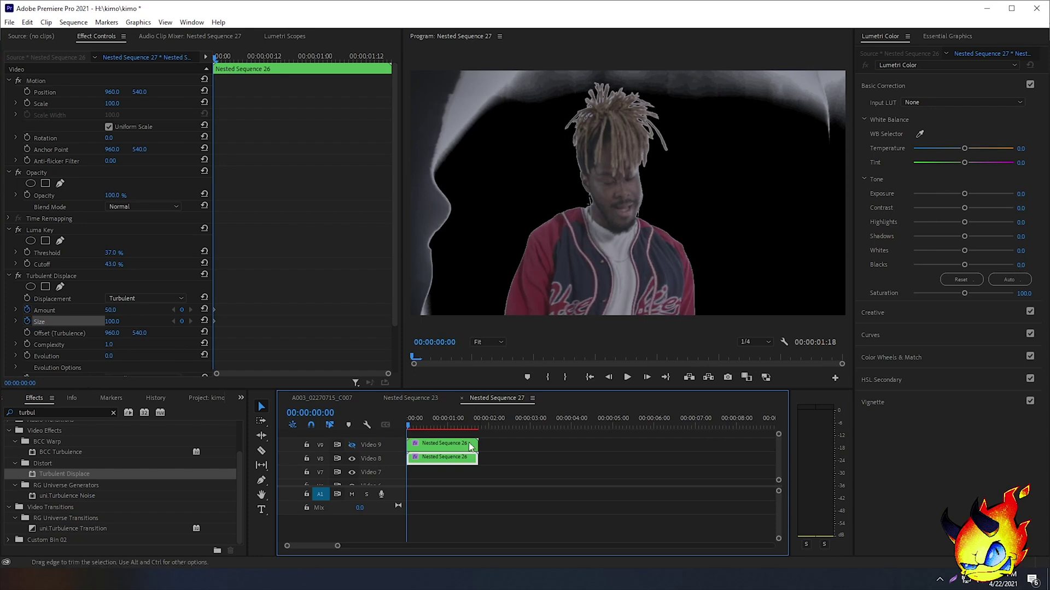
left_click(109, 321)
left_click_drag(110, 310, 188, 310)
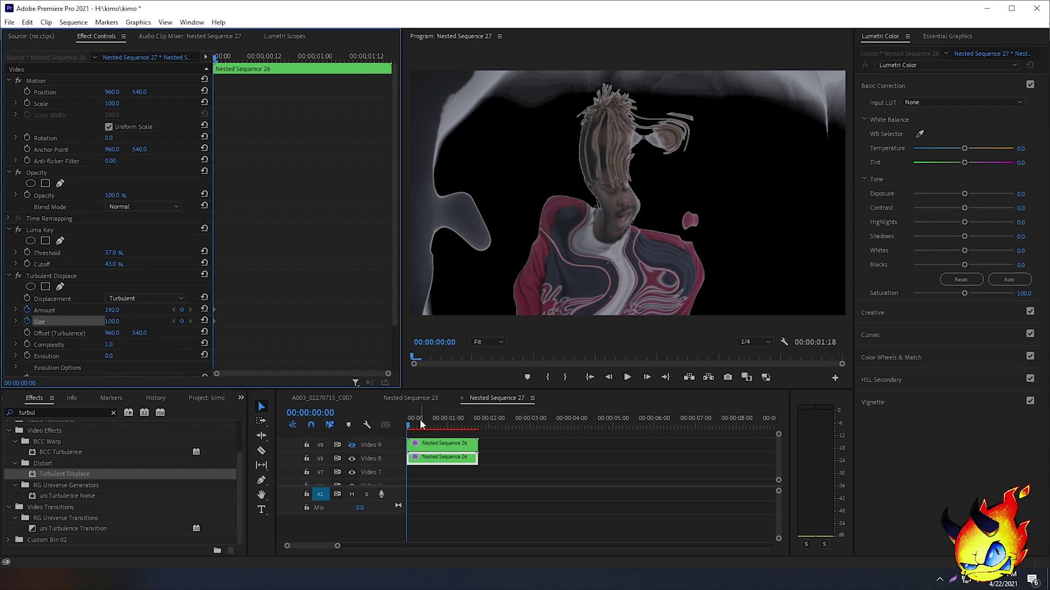
Keyframe the Turbulent Displace Amount at 3362 on the Video 8 clip's last frame, 00:00:01:17
left_click_drag(410, 425, 431, 423)
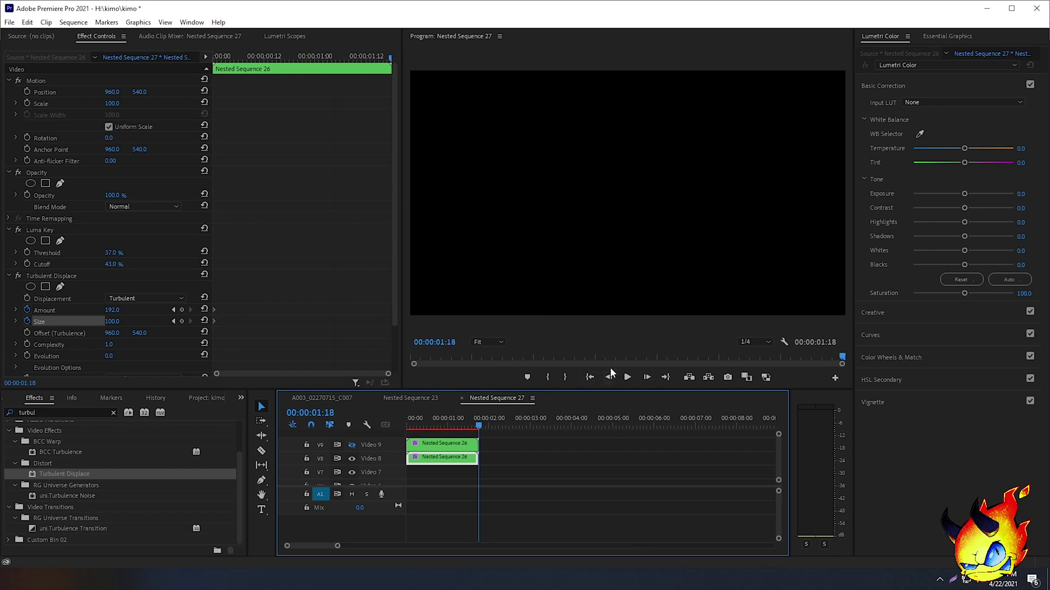
left_click(610, 374)
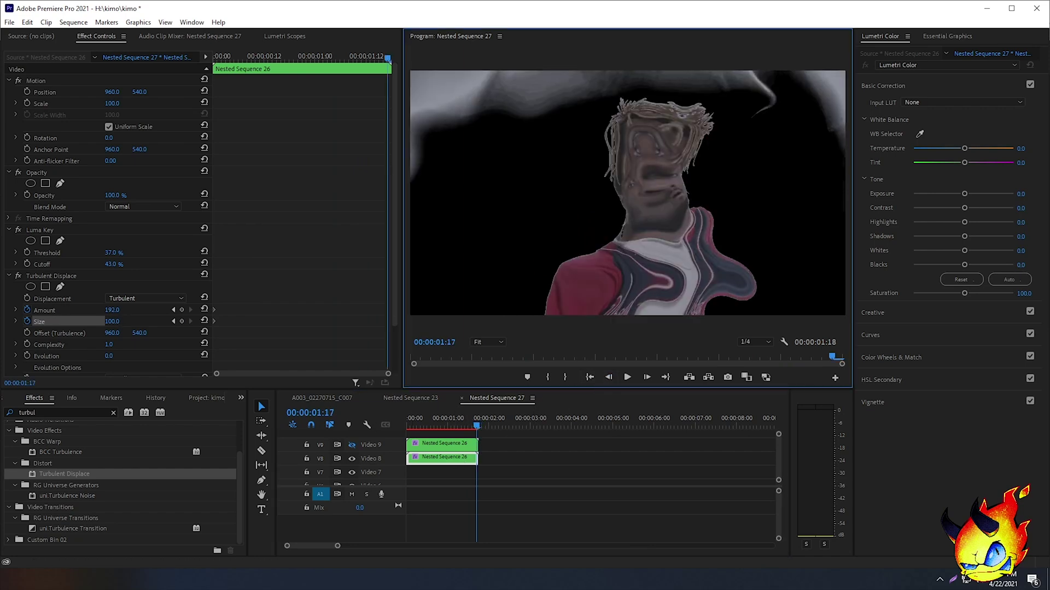
left_click(112, 311)
type("400")
key("Return")
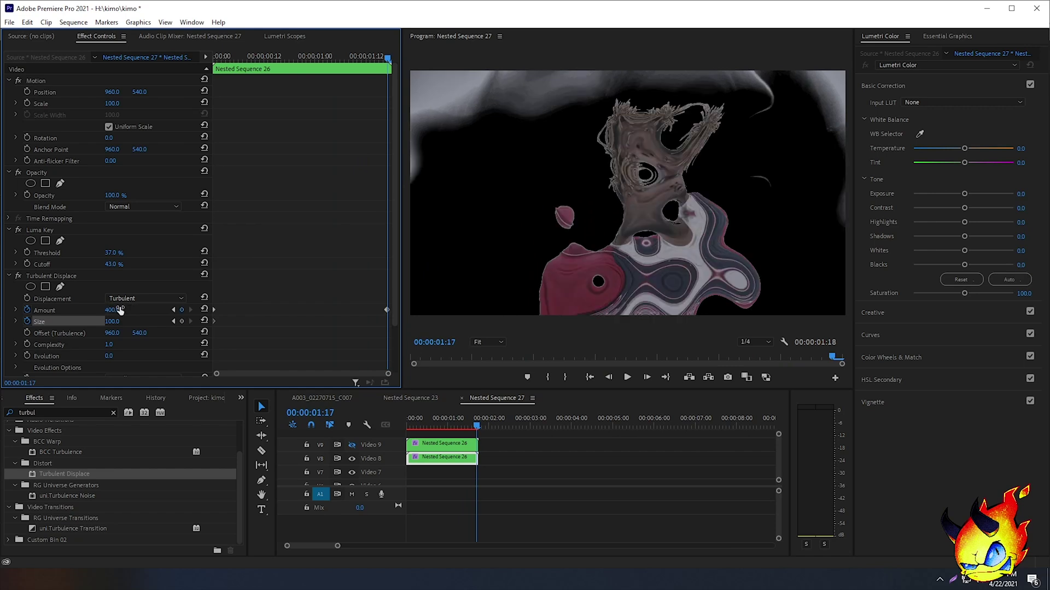
left_click(120, 310)
type("4000")
key("Return")
left_click_drag(116, 311, 72, 322)
Keyframe the Turbulent Displace Size at 19 on the same last frame of the Video 8 clip
type("15")
key("Return")
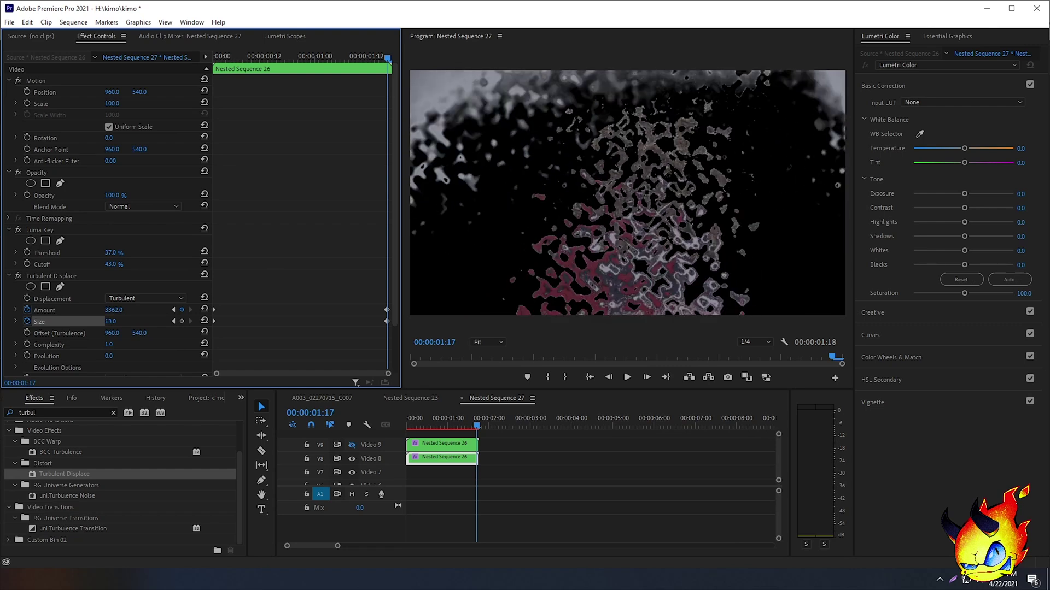
type("17")
key("Return")
type("18")
key("Return")
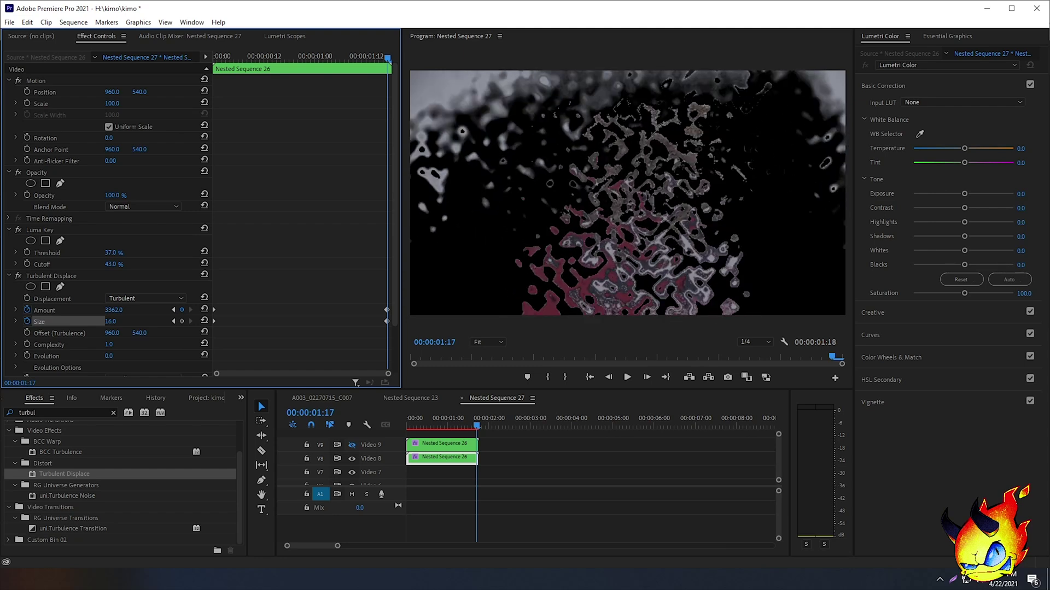
type("20")
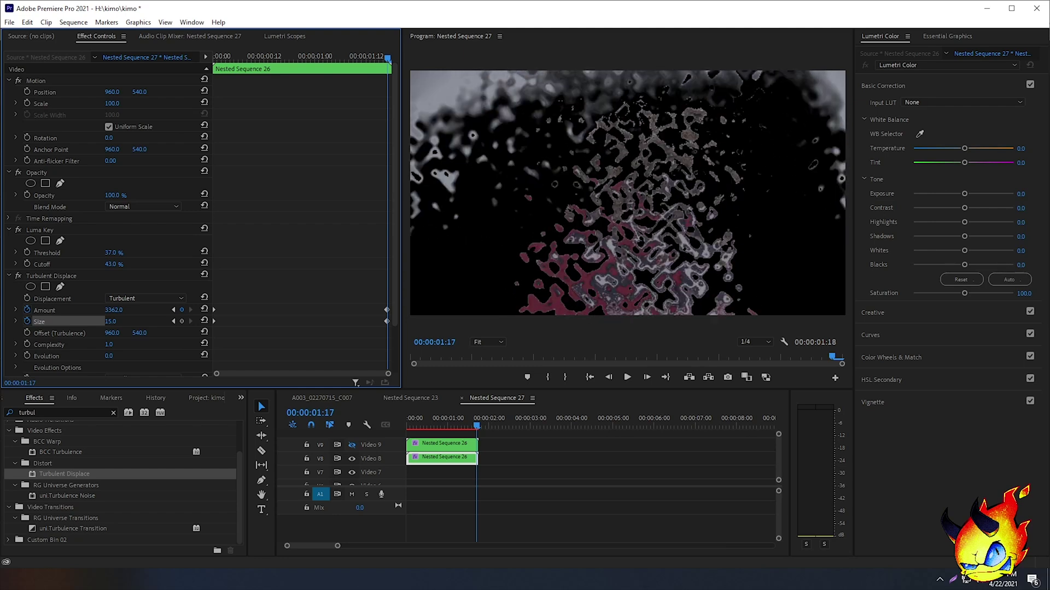
key("Return")
type("19")
key("Return")
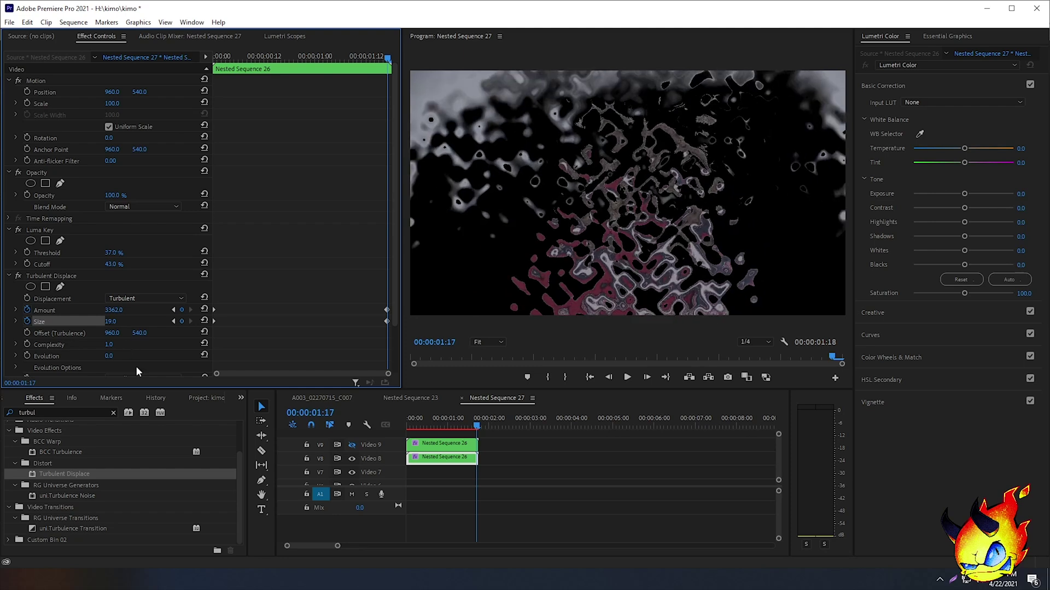
mouse_move(116, 322)
left_mouse_down()
mouse_move(125, 321)
mouse_move(116, 321)
left_mouse_up()
left_click(120, 320)
type("19")
key("Return")
Set the Turbulent Displace Pinning to None so the distortion can spread past the frame edges
scroll(96, 308, "down", 2)
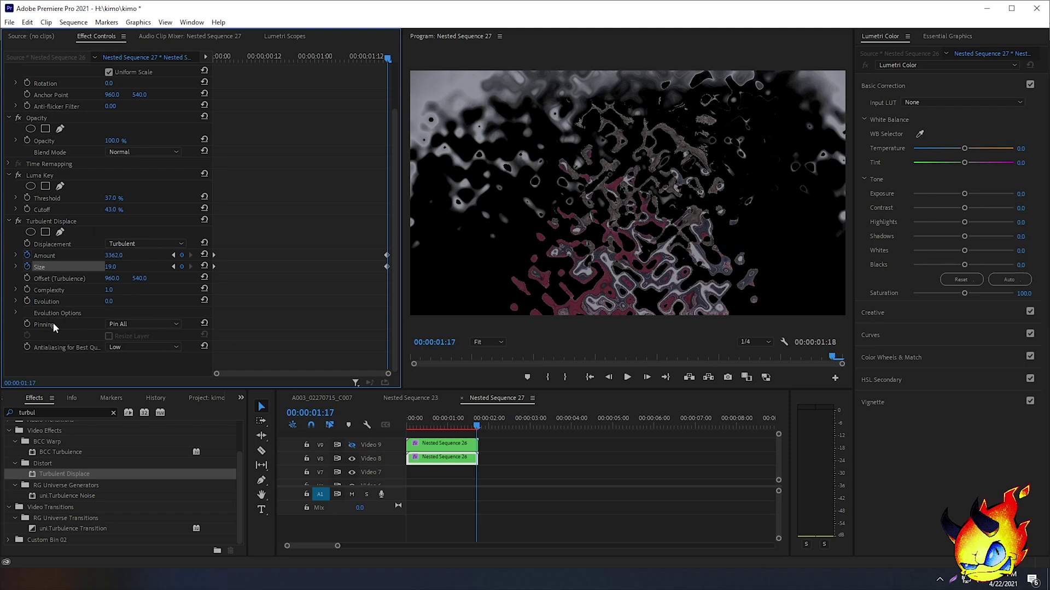
left_click(121, 327)
left_click(129, 333)
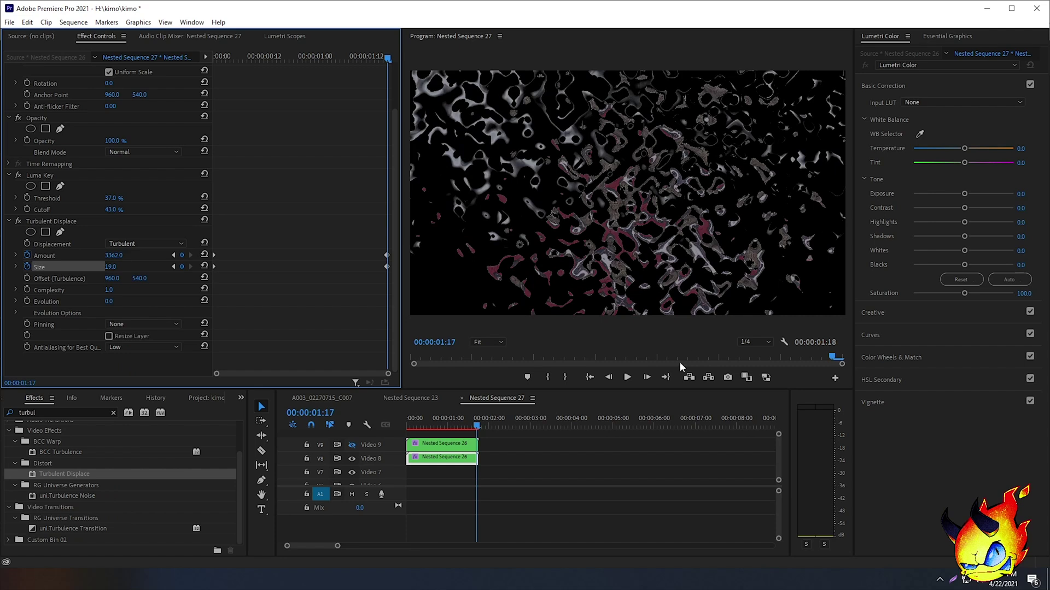
Return the playhead to 00:00:00:00 and set the Video 8 clip's Scale to 120
left_click_drag(441, 423, 389, 416)
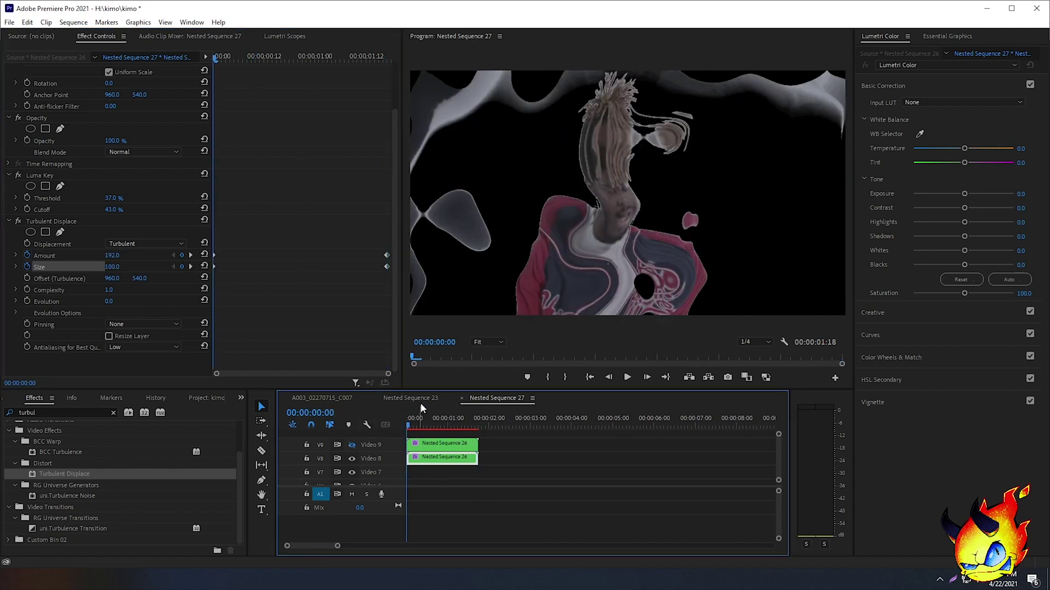
scroll(61, 309, "up", 2)
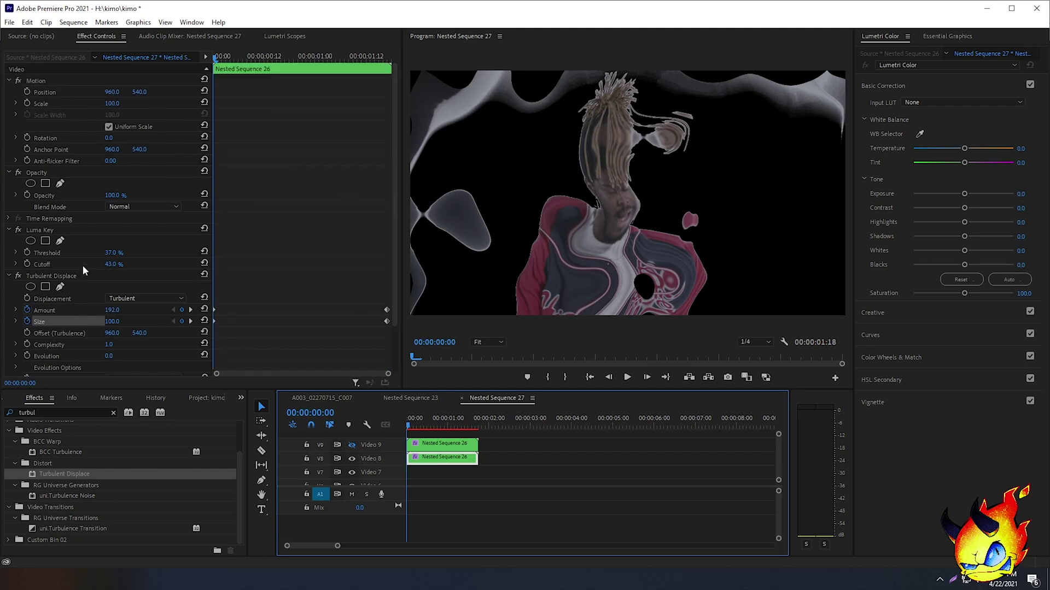
left_click(40, 104)
left_click(115, 102)
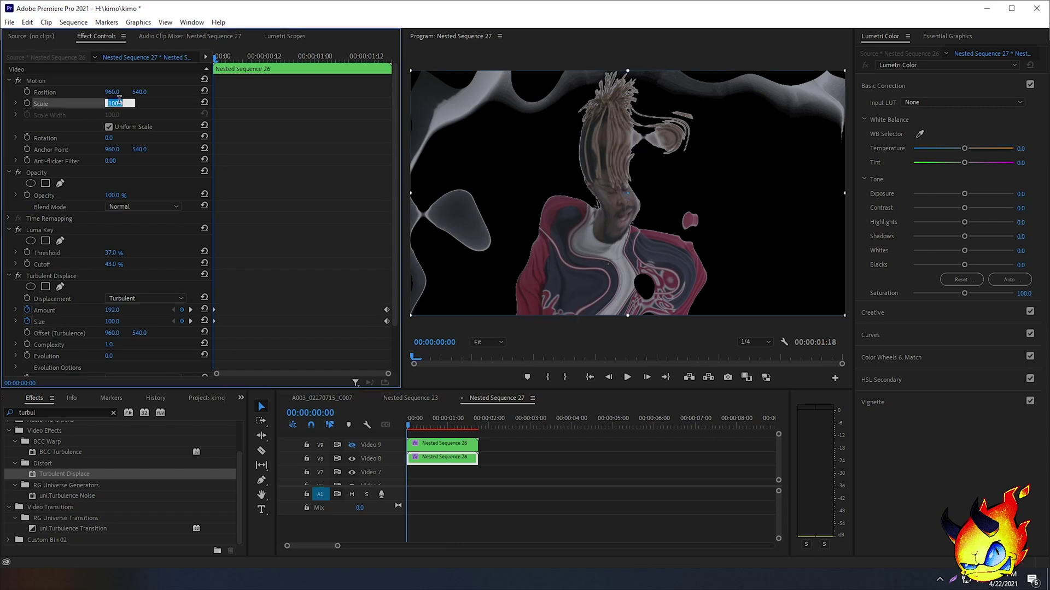
type("120")
key("Return")
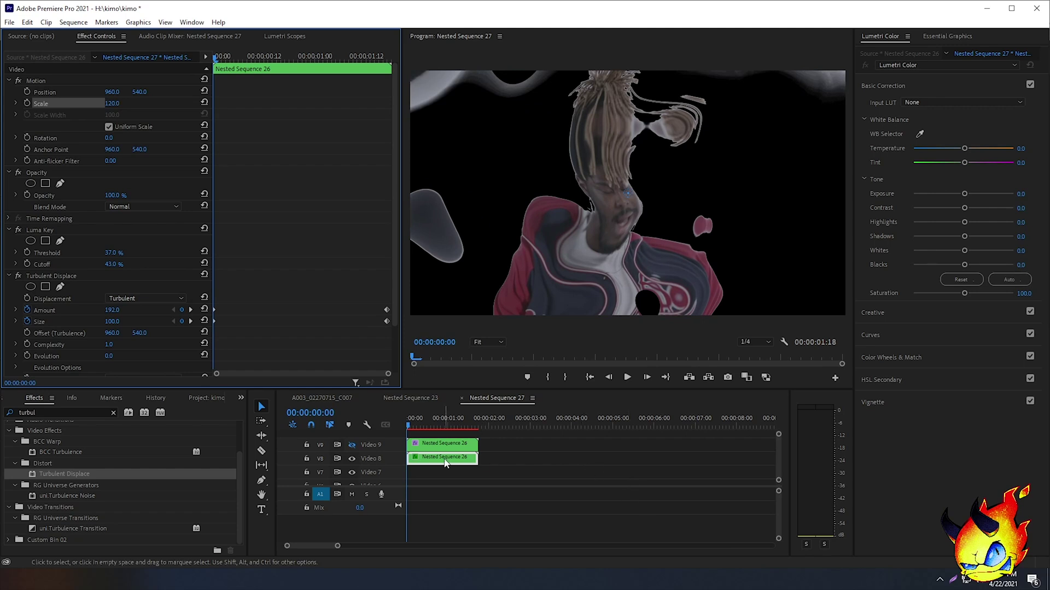
Show the Video 9 track again and play the sequence from the start to check the distortion behind the performer
left_click(351, 445)
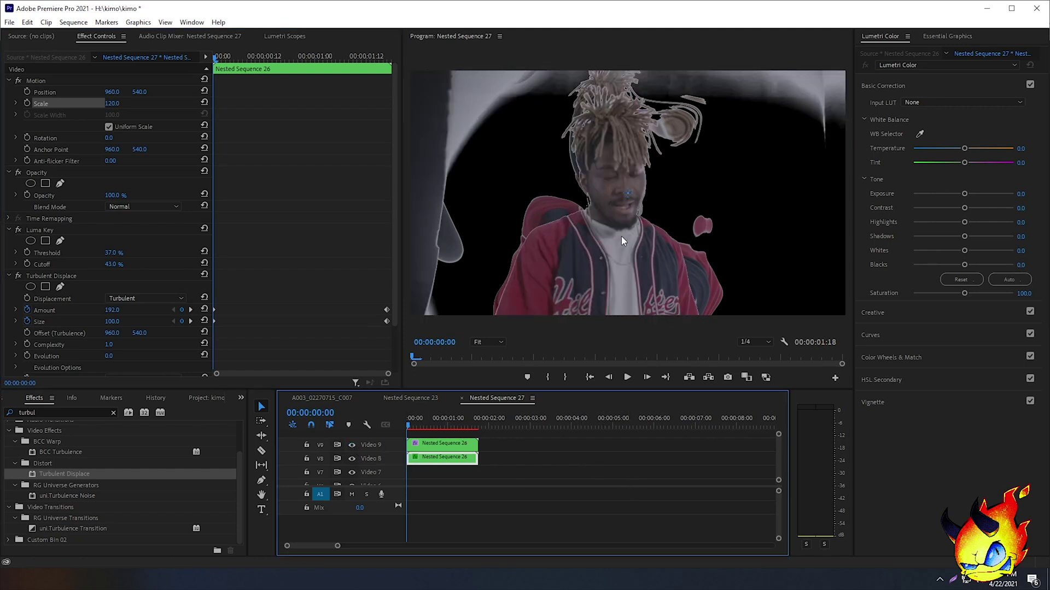
mouse_move(417, 421)
left_mouse_down()
mouse_move(481, 425)
mouse_move(405, 425)
left_mouse_up()
left_click(628, 377)
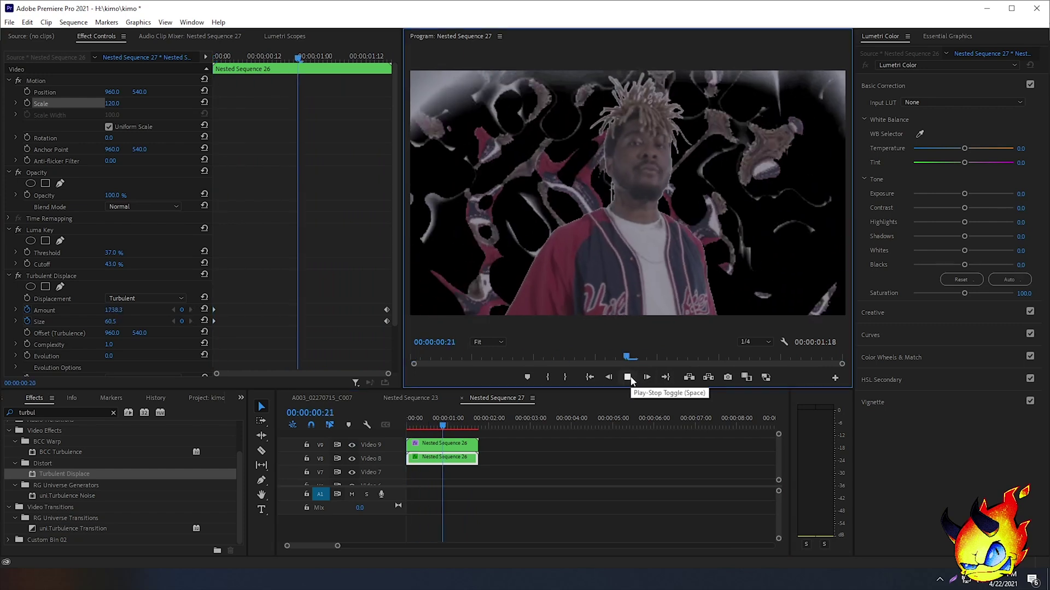
left_click_drag(450, 420, 406, 419)
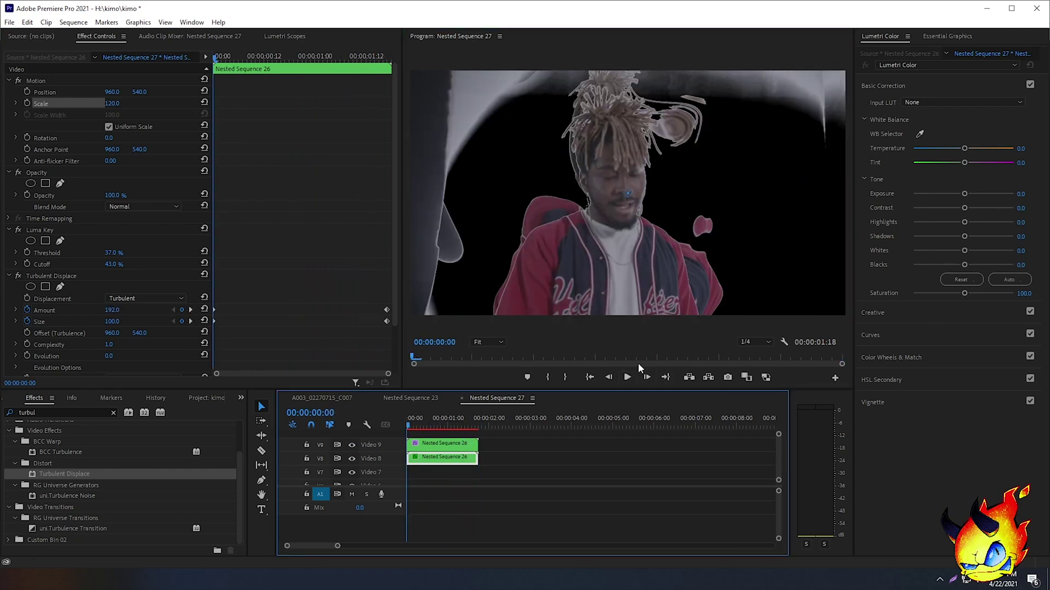
left_click(627, 378)
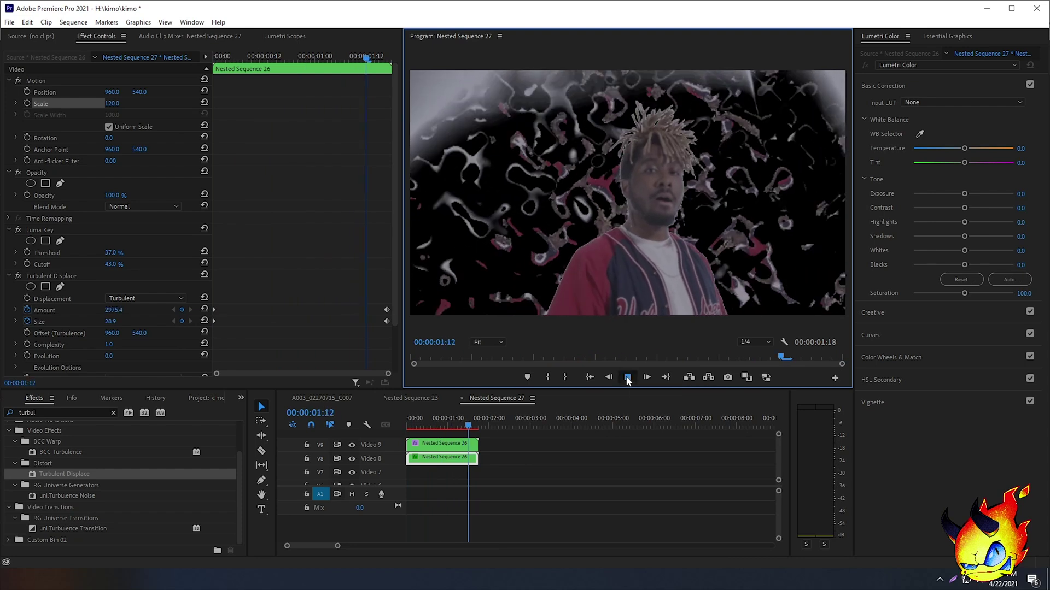
left_click(627, 377)
left_click_drag(451, 420, 406, 421)
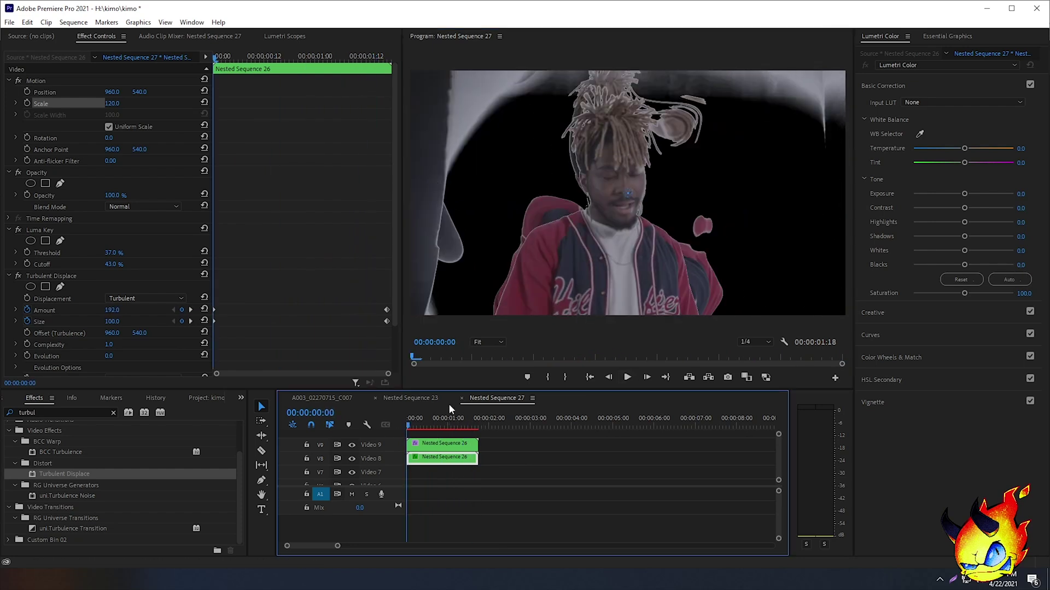
left_click_drag(447, 422, 454, 421)
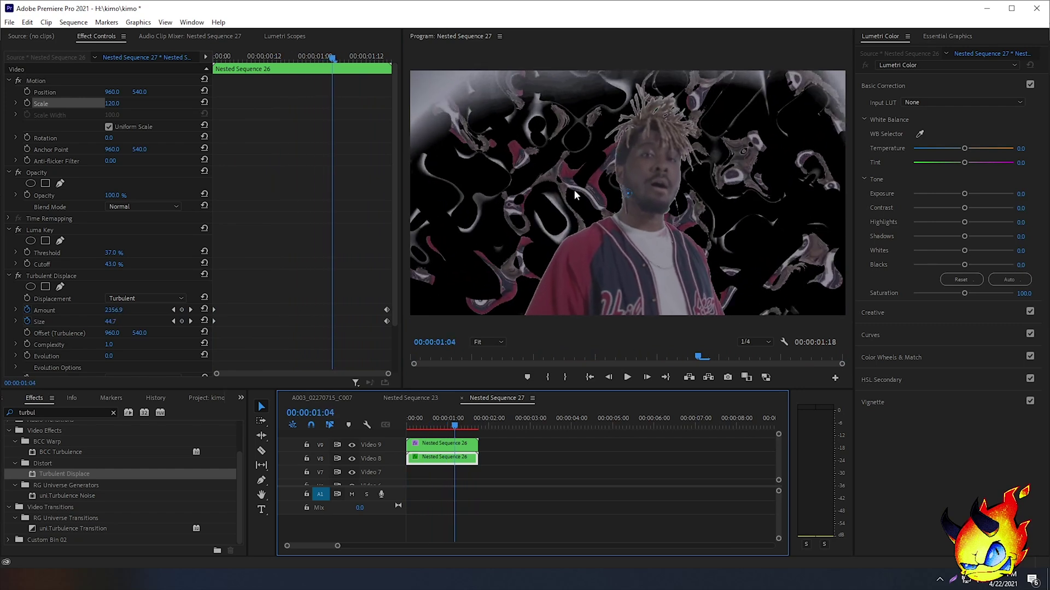
Duplicate the Video 9 clip onto Video 7 and turn off the copy's Luma Key to restore the original background
left_click(440, 445)
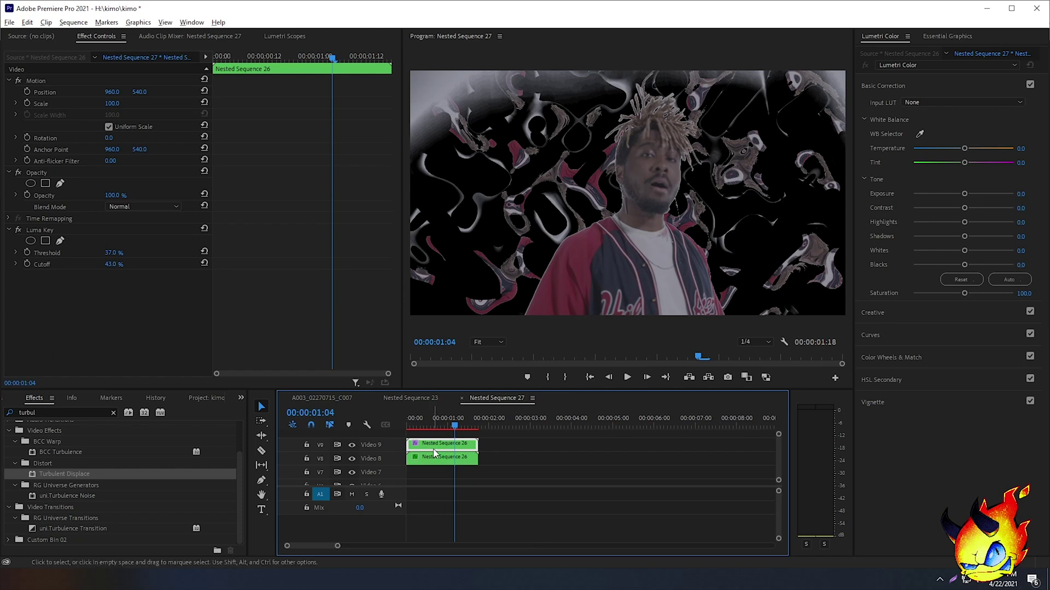
left_click_drag(432, 447, 431, 467)
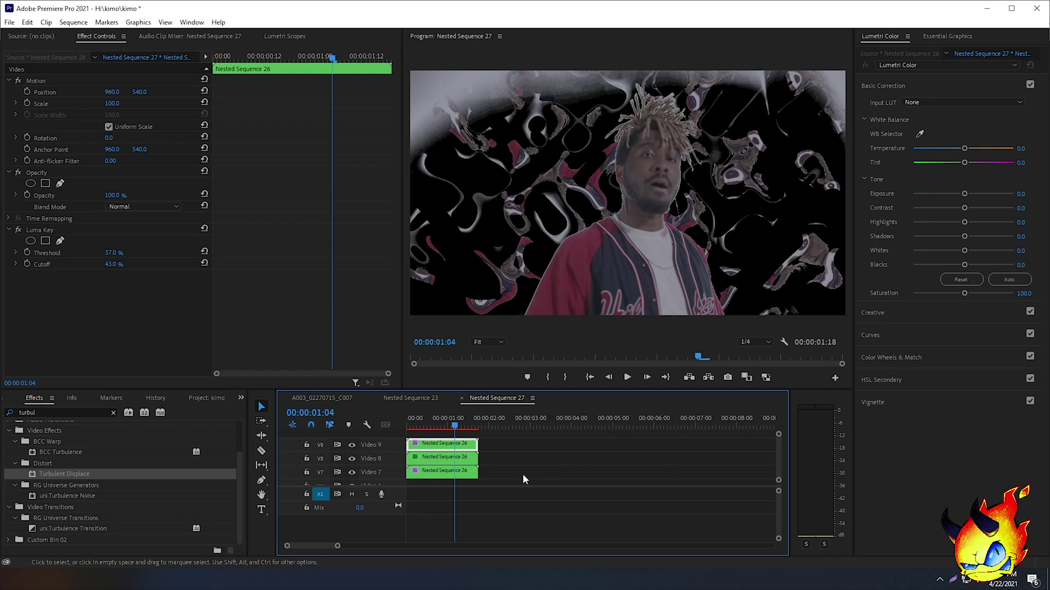
left_click(470, 471)
left_click(18, 229)
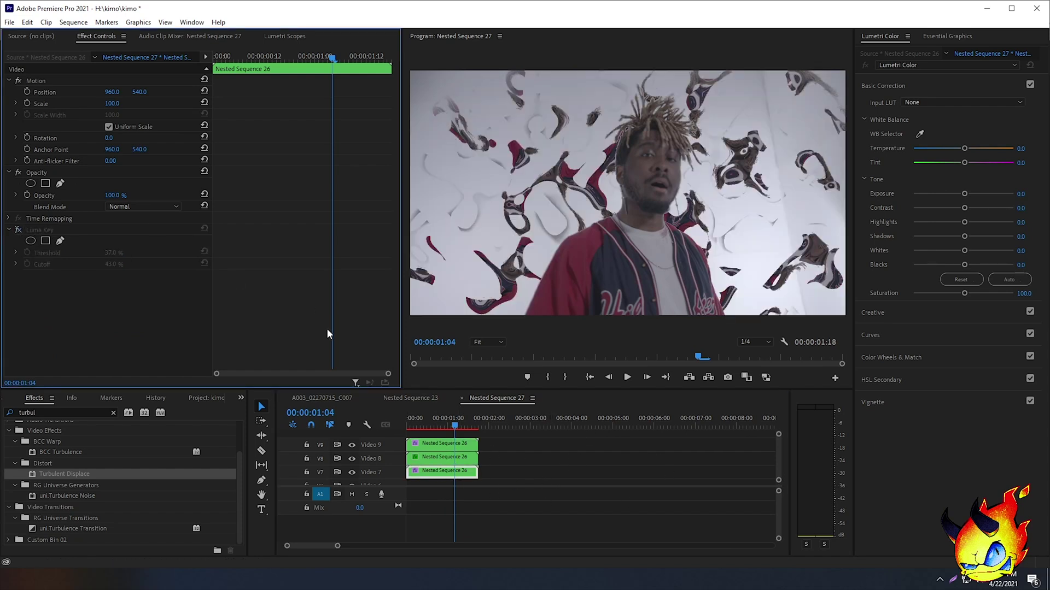
Check the composite at the start and at 00:00:00:19, temporarily hiding Video 8 and Video 7 to inspect the keyed performer alone
left_click_drag(453, 422, 385, 418)
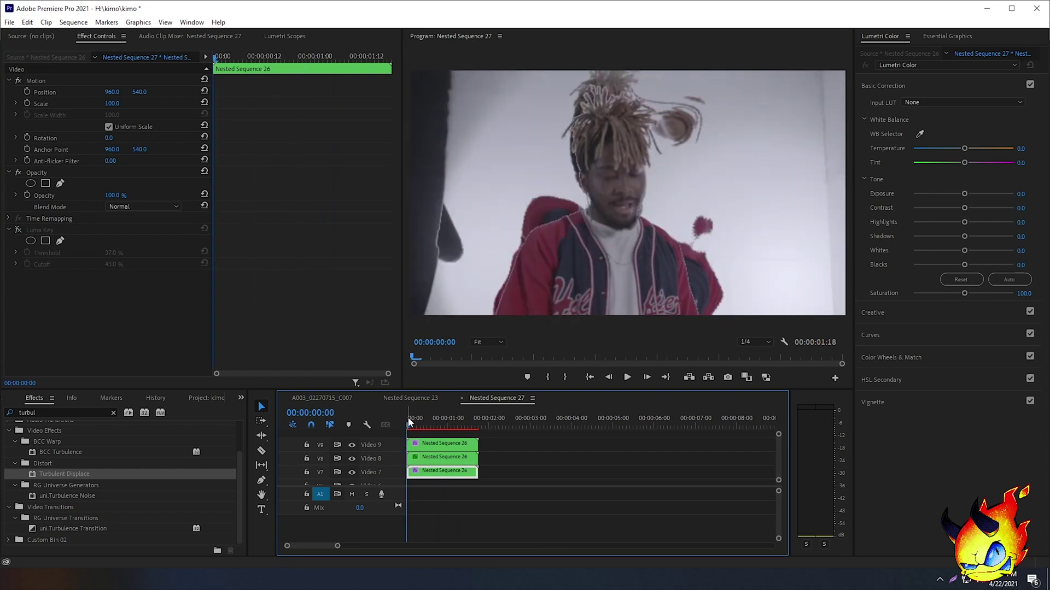
mouse_move(410, 425)
left_mouse_down()
mouse_move(465, 413)
mouse_move(407, 418)
left_mouse_up()
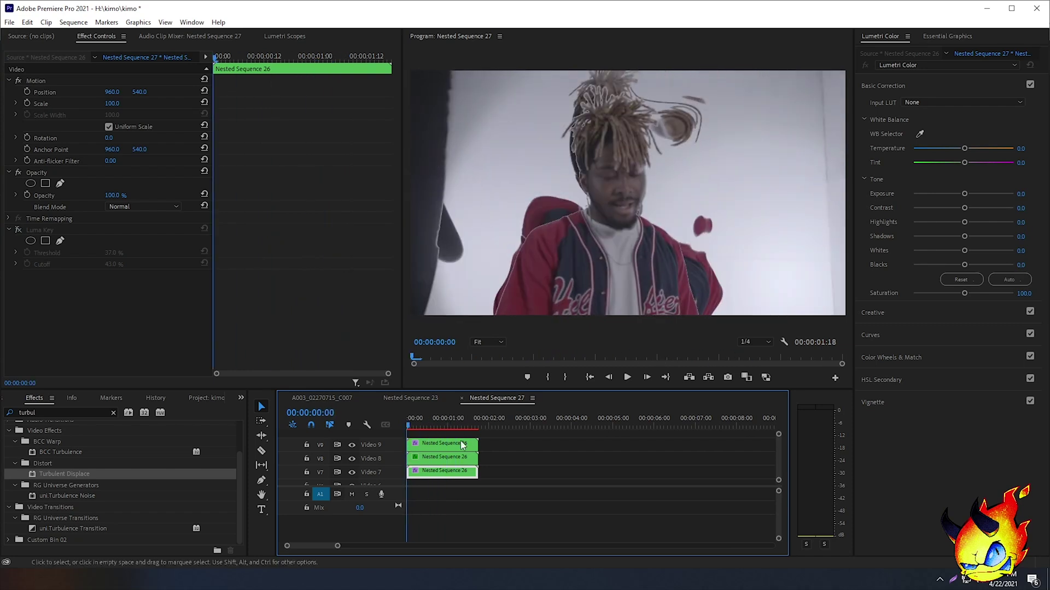
left_click(439, 421)
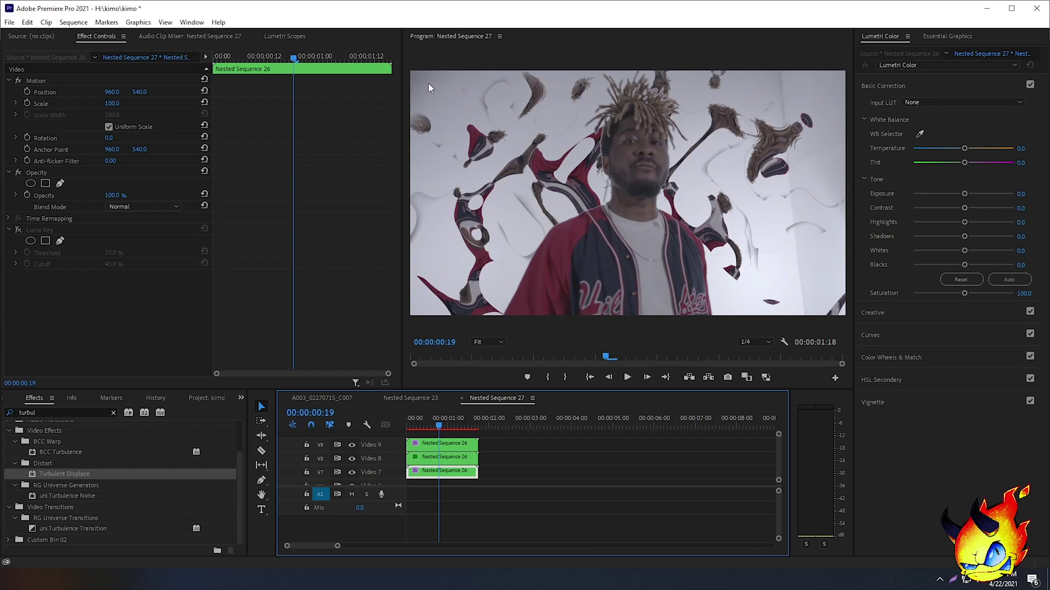
left_click(352, 459)
left_click(352, 473)
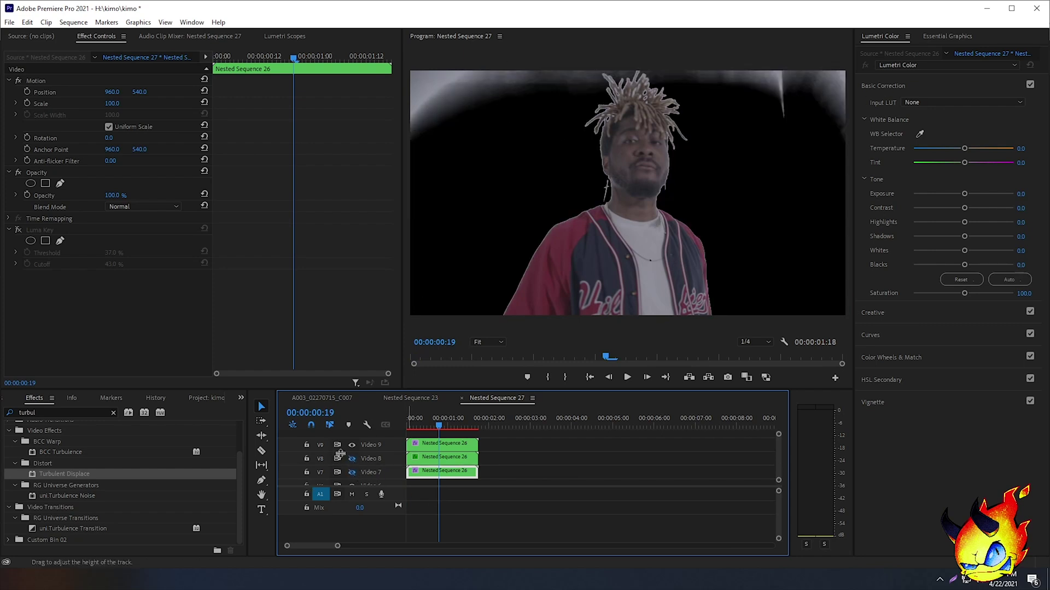
left_click(352, 460)
left_click(352, 472)
Set the Video 9 clip's Luma Key to a Threshold of 42% and a Cutoff of 45%, and preview it from the start
left_click(434, 442)
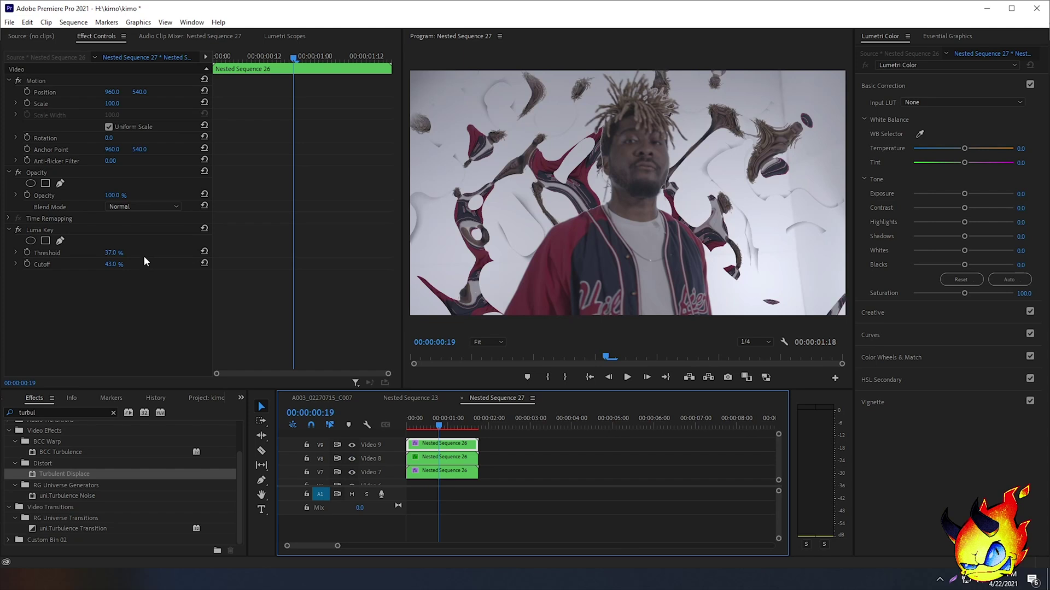
mouse_move(113, 264)
left_mouse_down()
mouse_move(105, 253)
mouse_move(122, 255)
left_mouse_up()
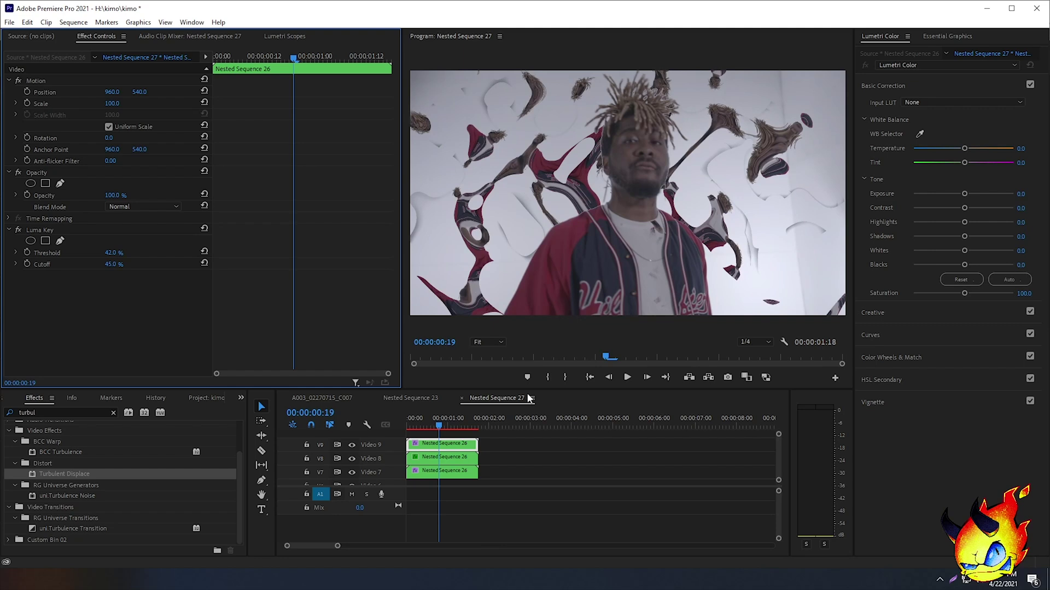
left_click_drag(416, 425, 397, 426)
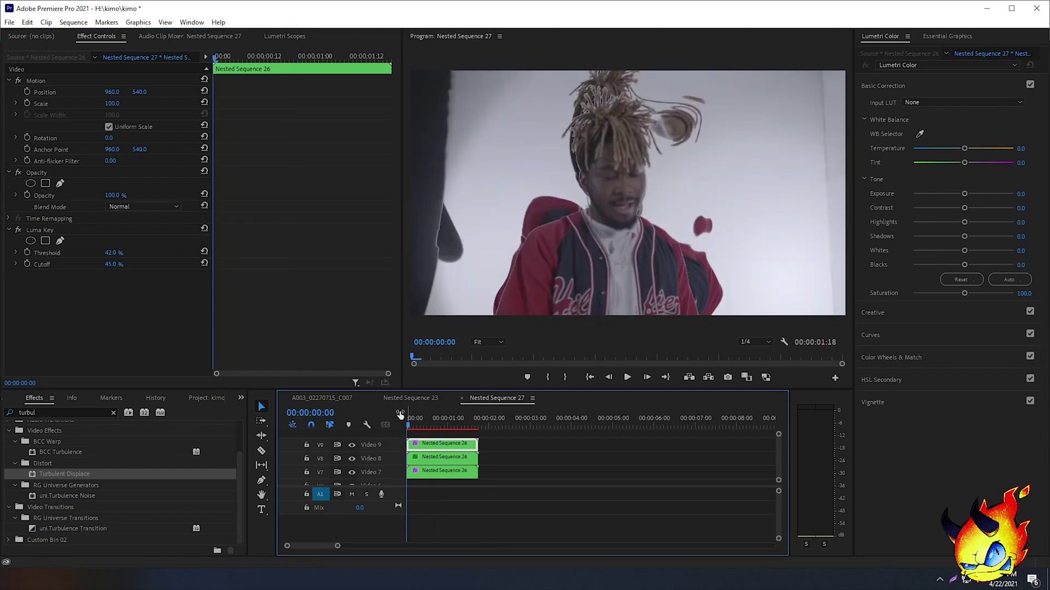
key("space")
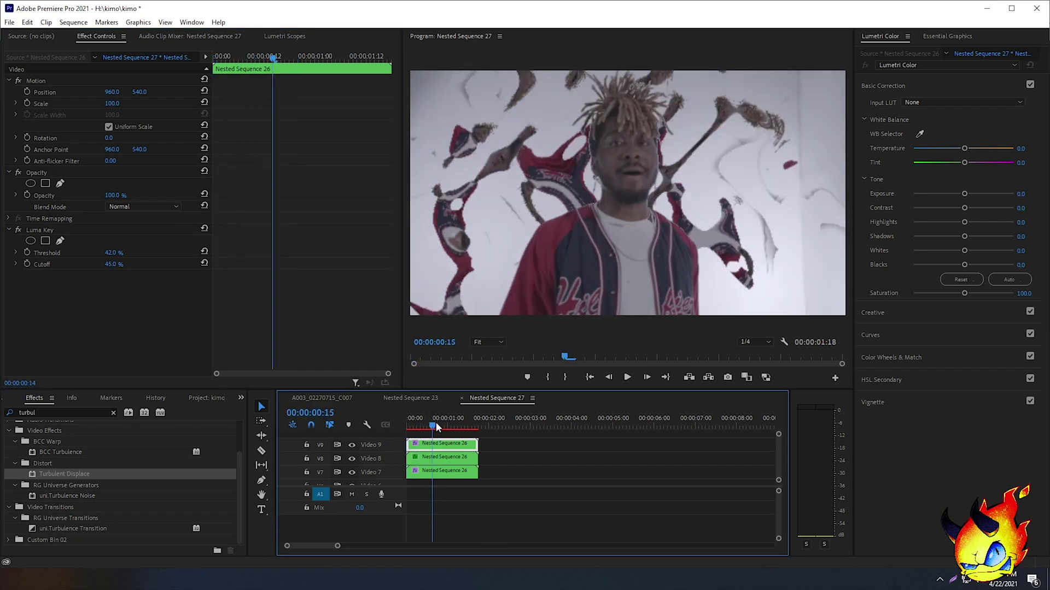
key("space")
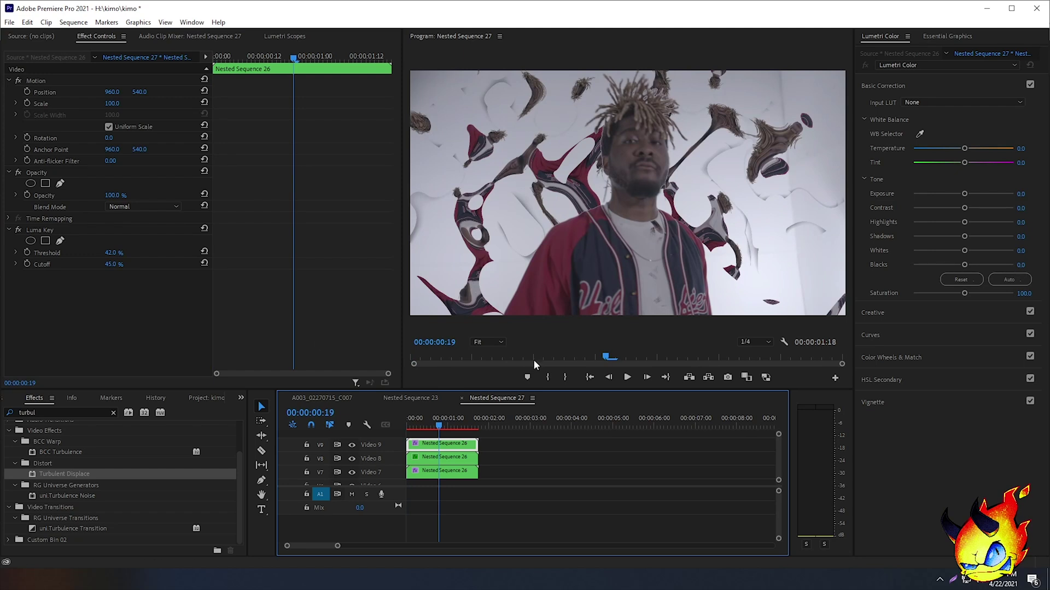
Replay the sequence from the beginning and scrub to 00:00:01:14 to examine the scattered fragments around the performer
left_click_drag(454, 424, 403, 425)
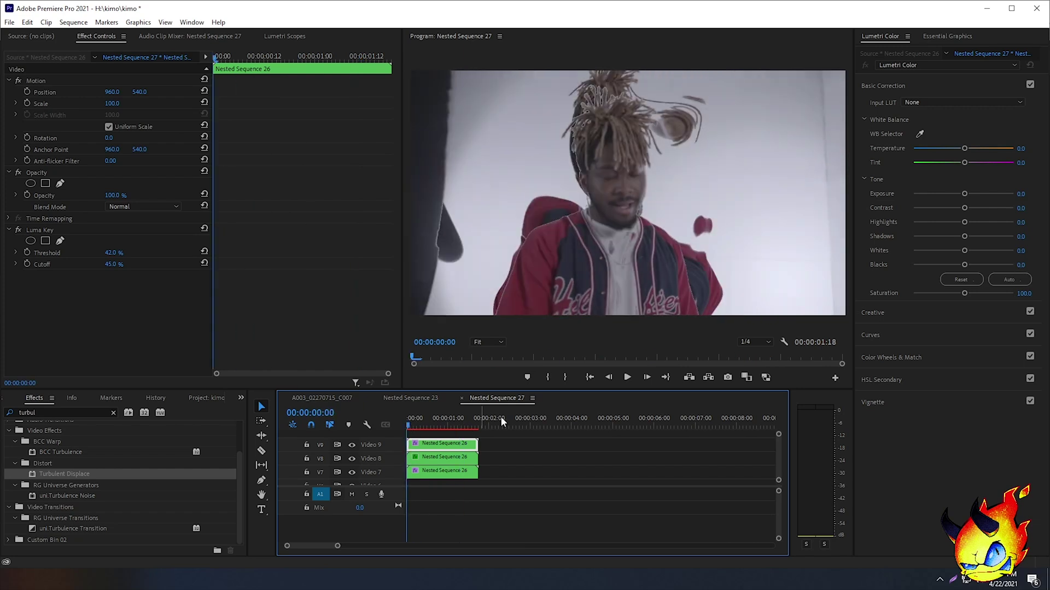
left_click(627, 378)
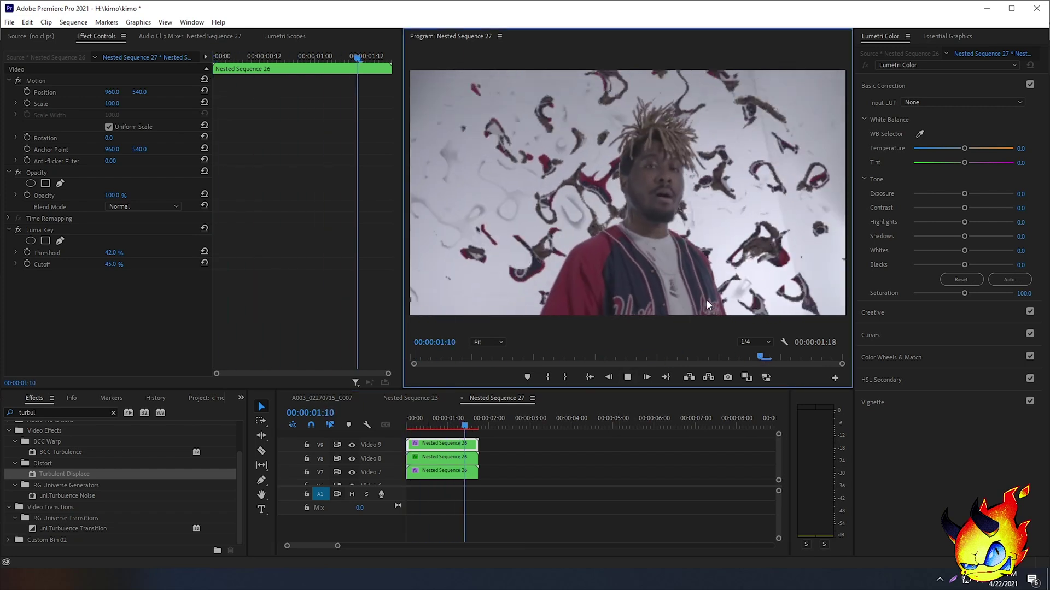
left_click(470, 422)
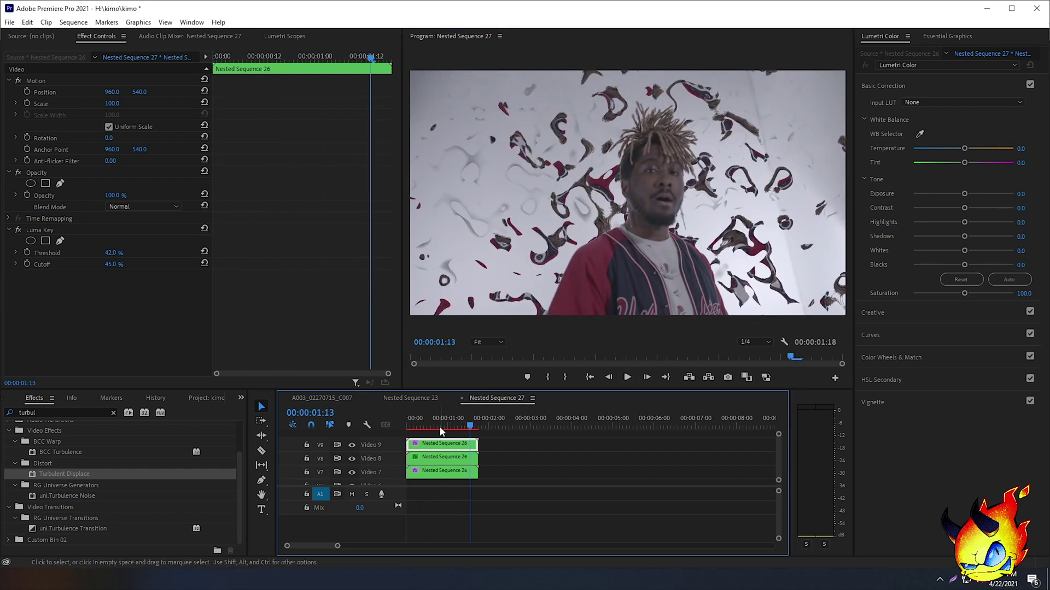
left_click_drag(440, 424, 473, 422)
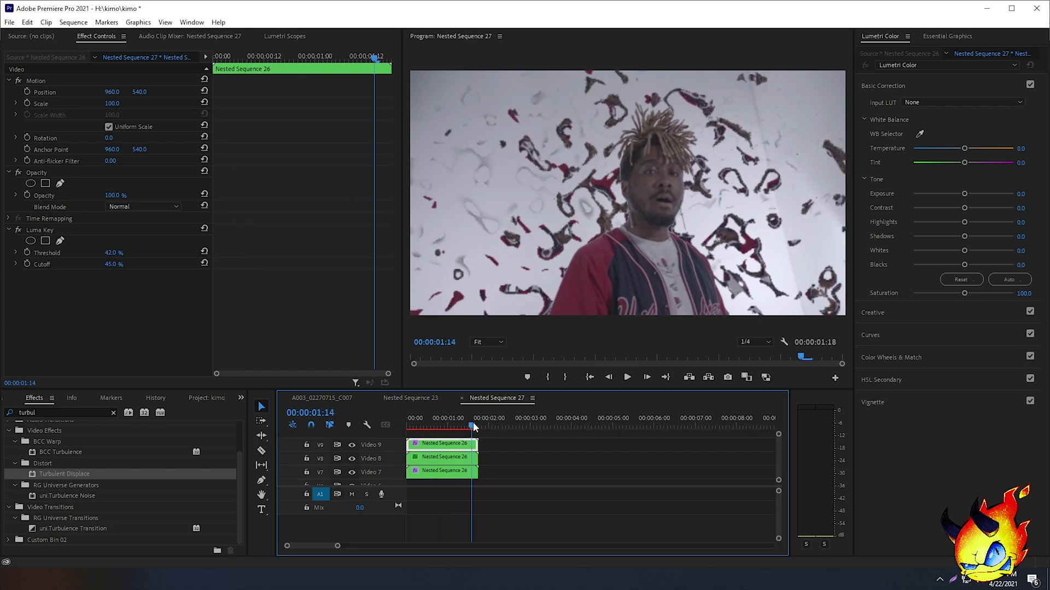
Find the Lens Distortion video effect and apply it to the Video 8 clip
left_click(466, 460)
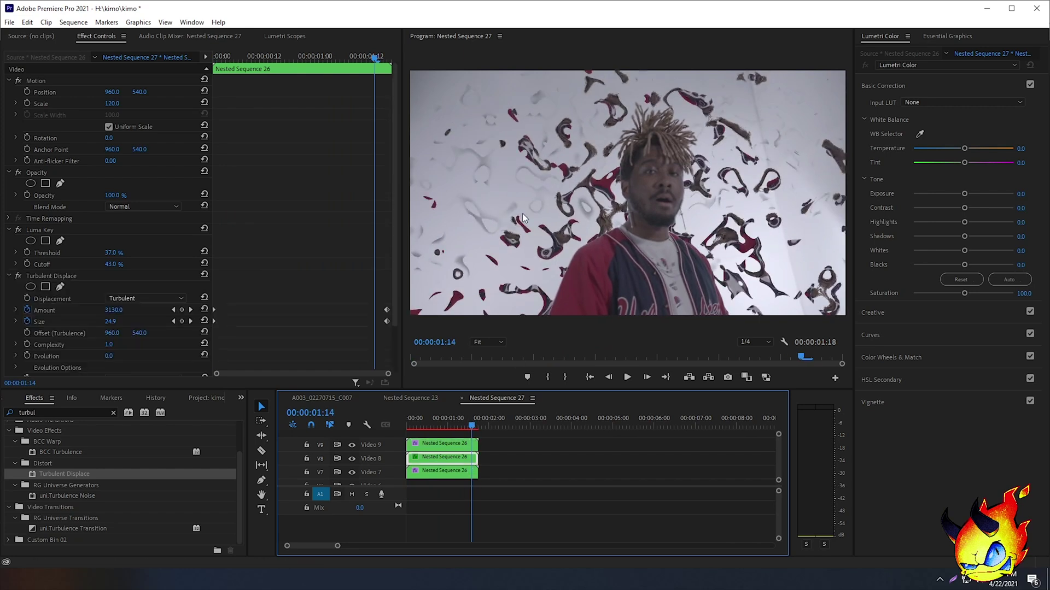
left_click(113, 413)
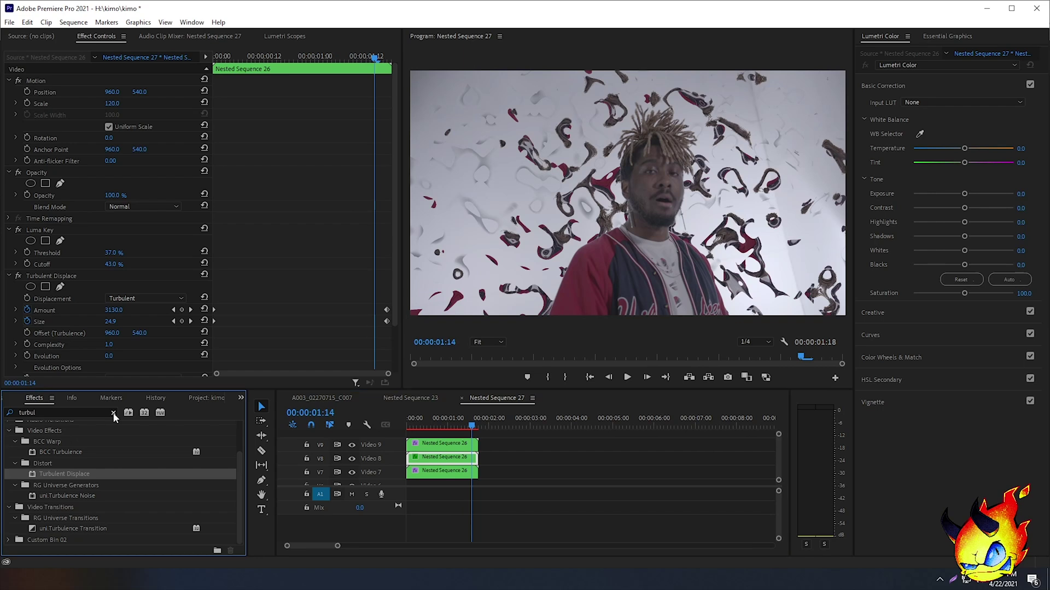
left_click(34, 412)
type("lens distortion")
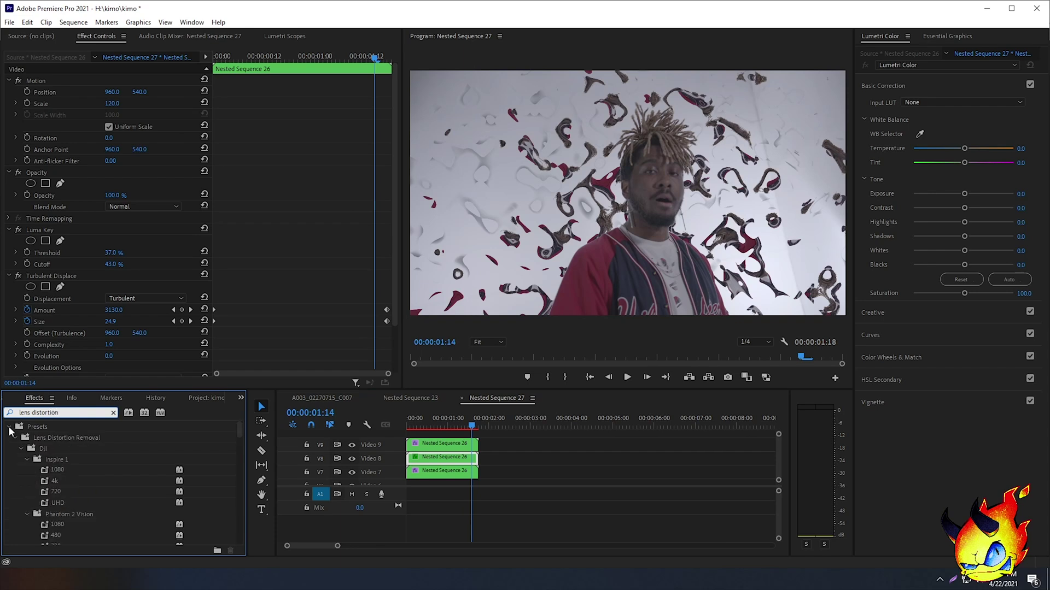
left_click(9, 427)
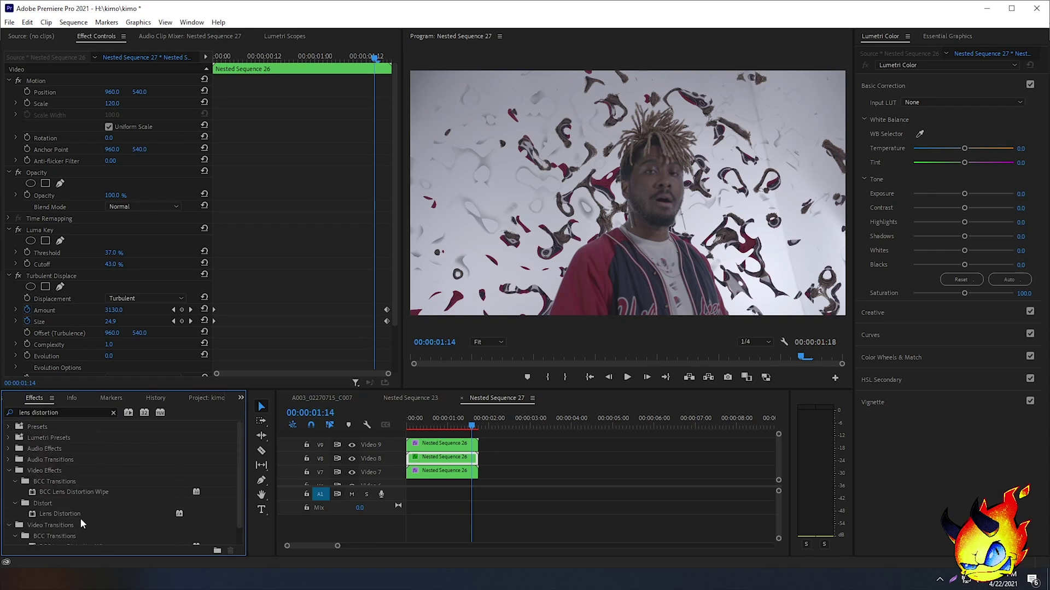
left_click(46, 508)
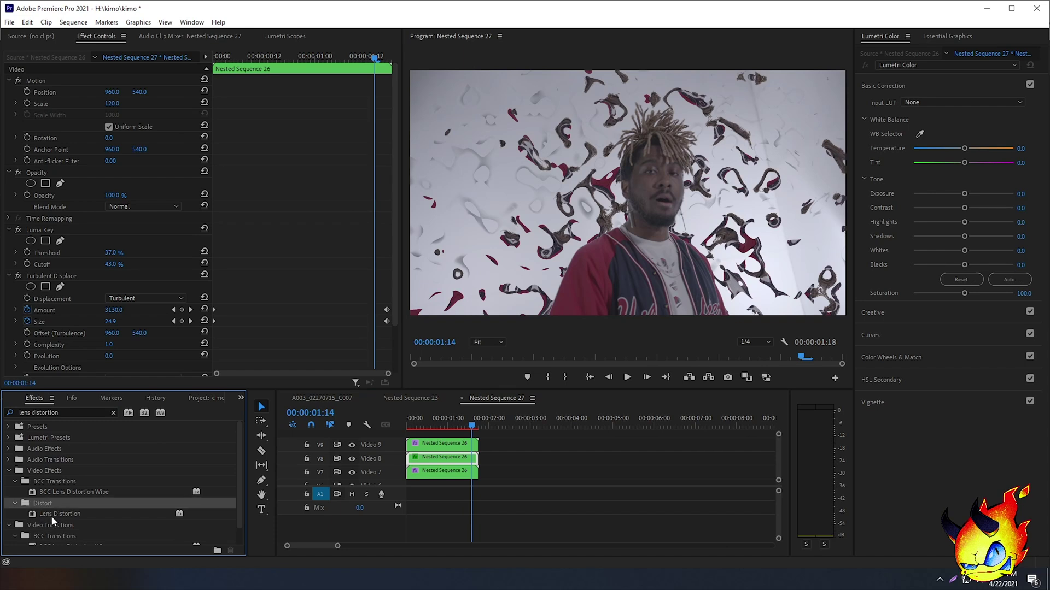
left_click_drag(51, 516, 451, 458)
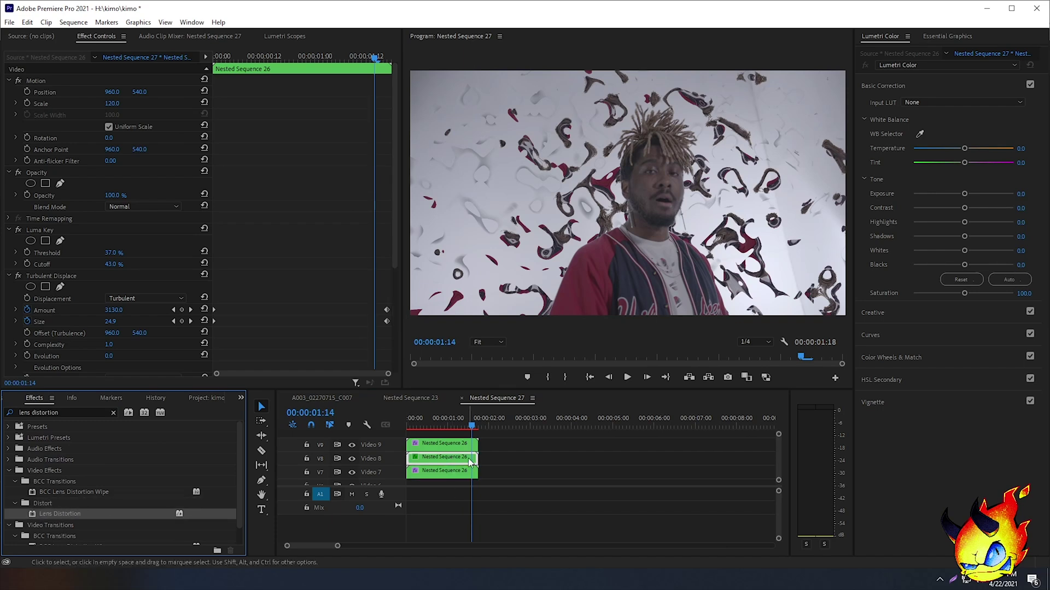
Animate the Lens Distortion Curvature from 0 at the start to -54 at 00:00:01:14
scroll(70, 273, "down", 4)
scroll(139, 153, "down", 3)
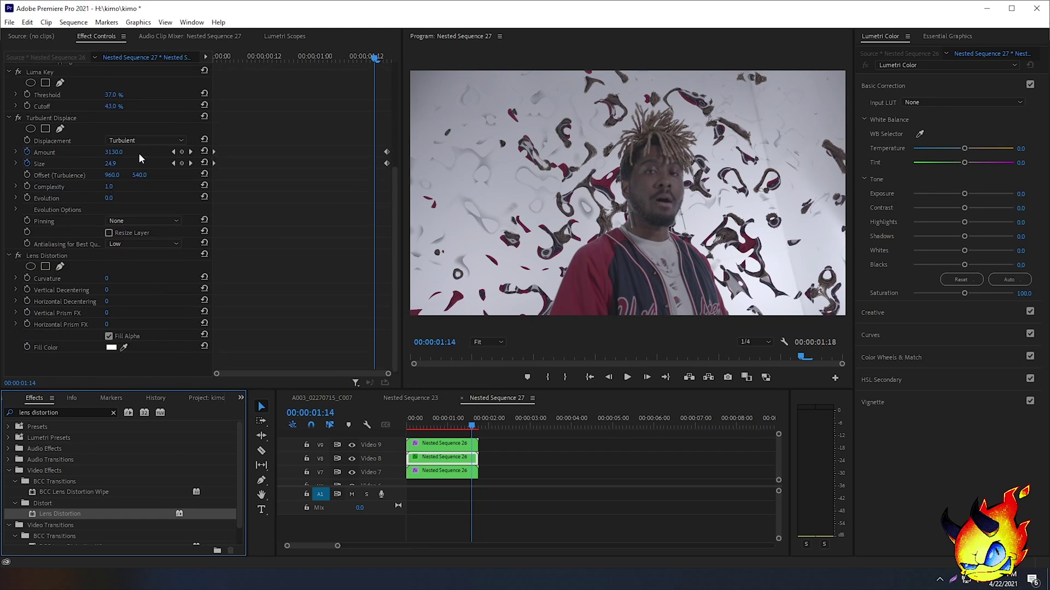
left_click_drag(432, 424, 404, 424)
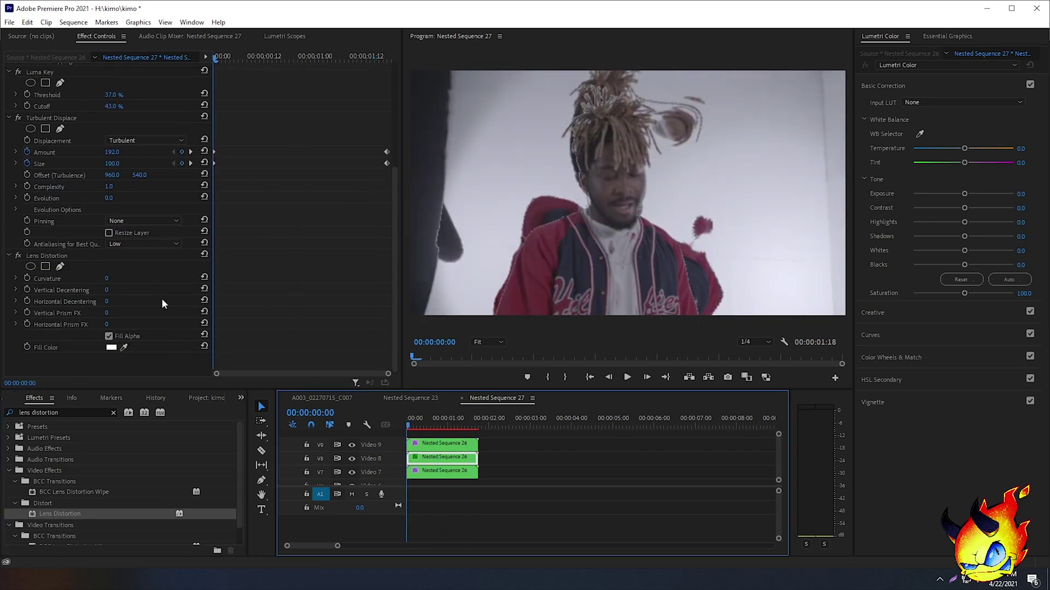
left_click(27, 278)
left_click_drag(454, 426, 474, 432)
left_click_drag(112, 279, 112, 280)
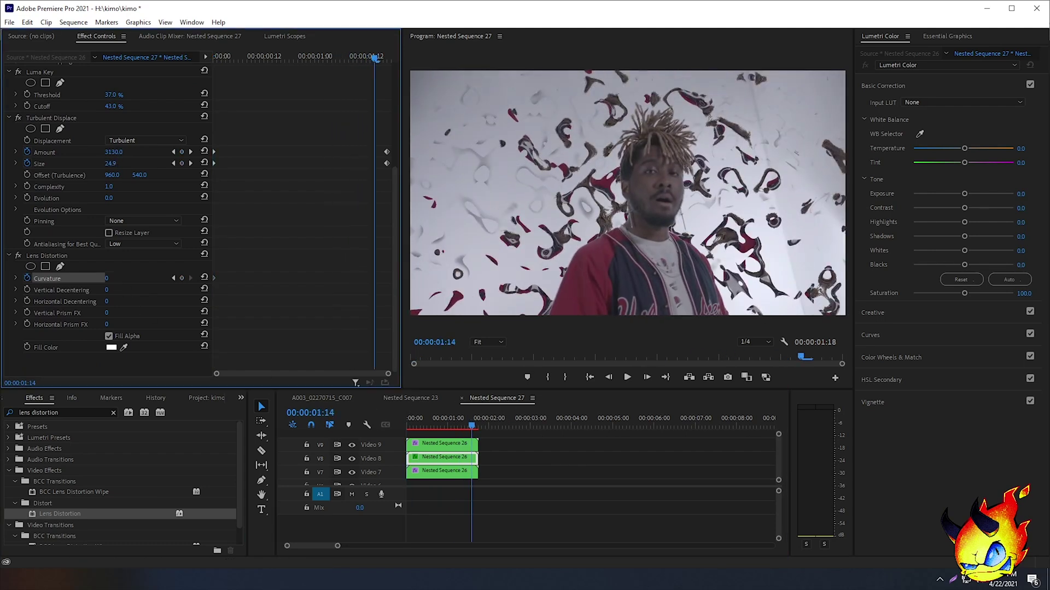
type("-55")
key("Return")
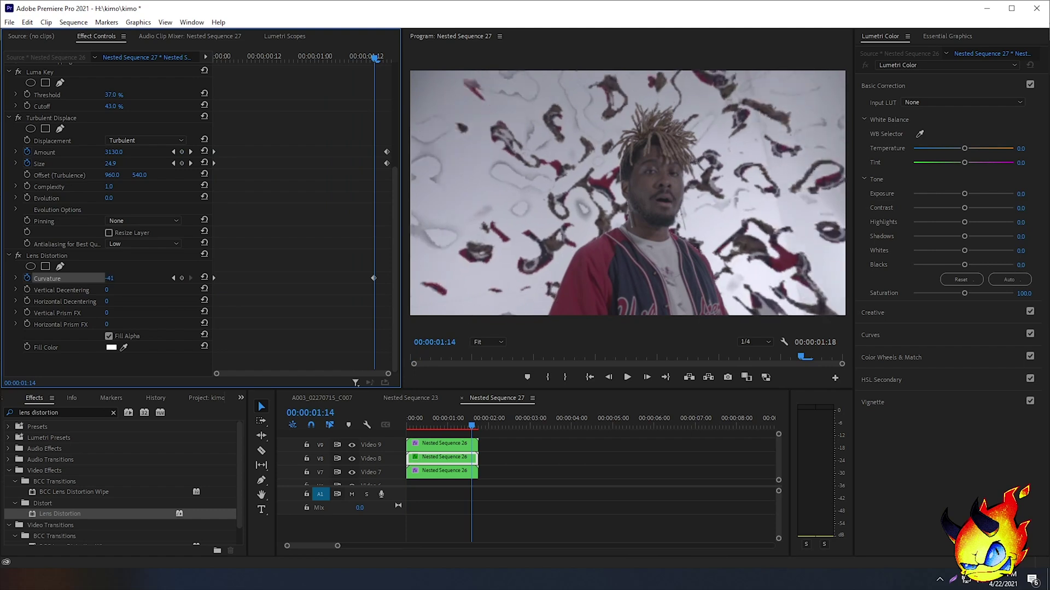
left_click_drag(110, 278, 85, 278)
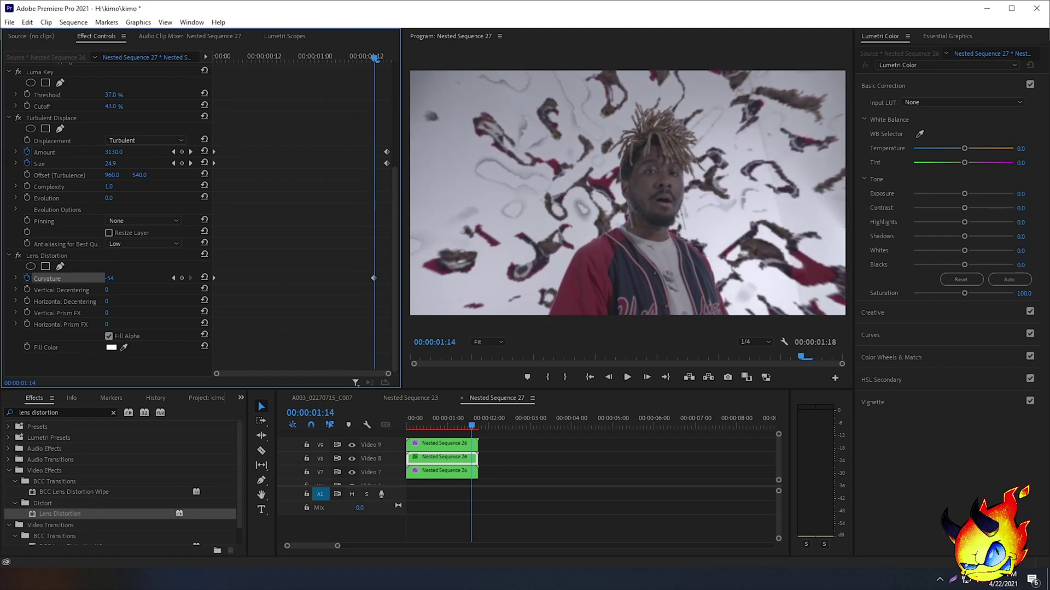
Preview the curvature animation from the start, set the Turbulent Displace Evolution to 135°, and replay the sequence
left_click_drag(440, 420, 405, 415)
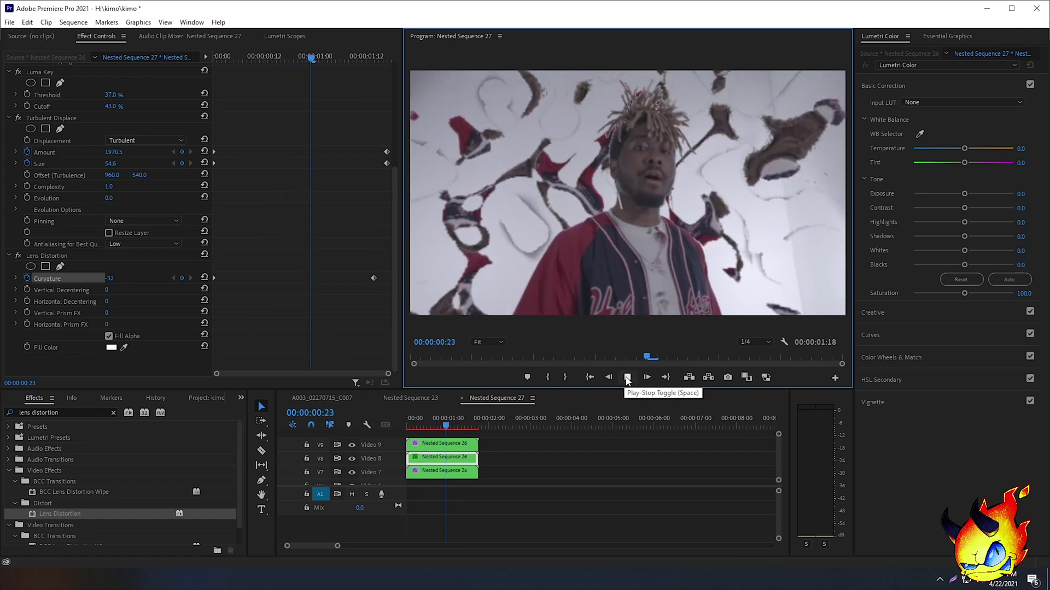
left_click_drag(414, 421, 388, 423)
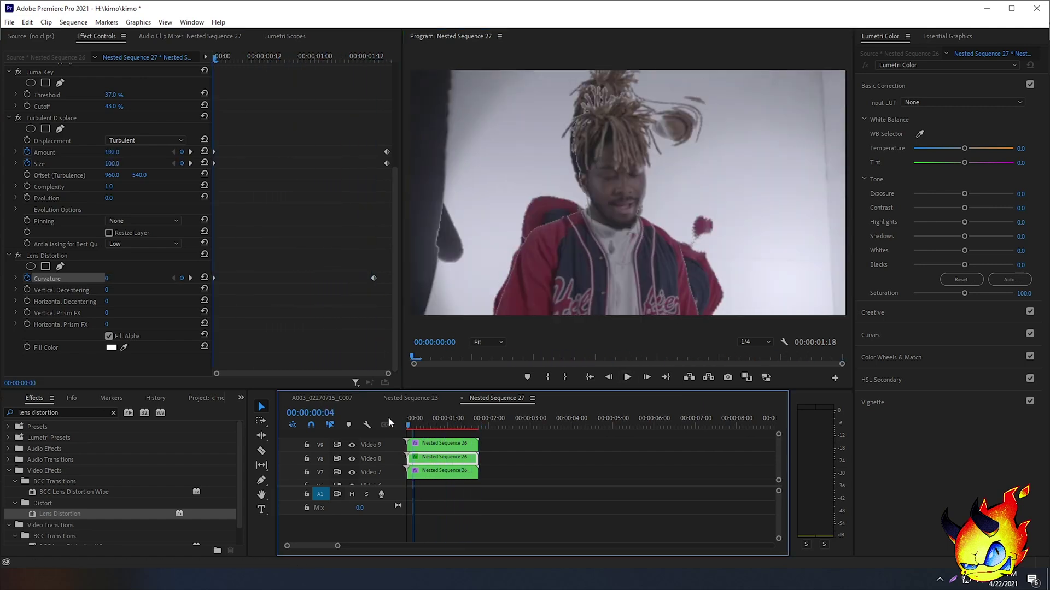
left_click(627, 376)
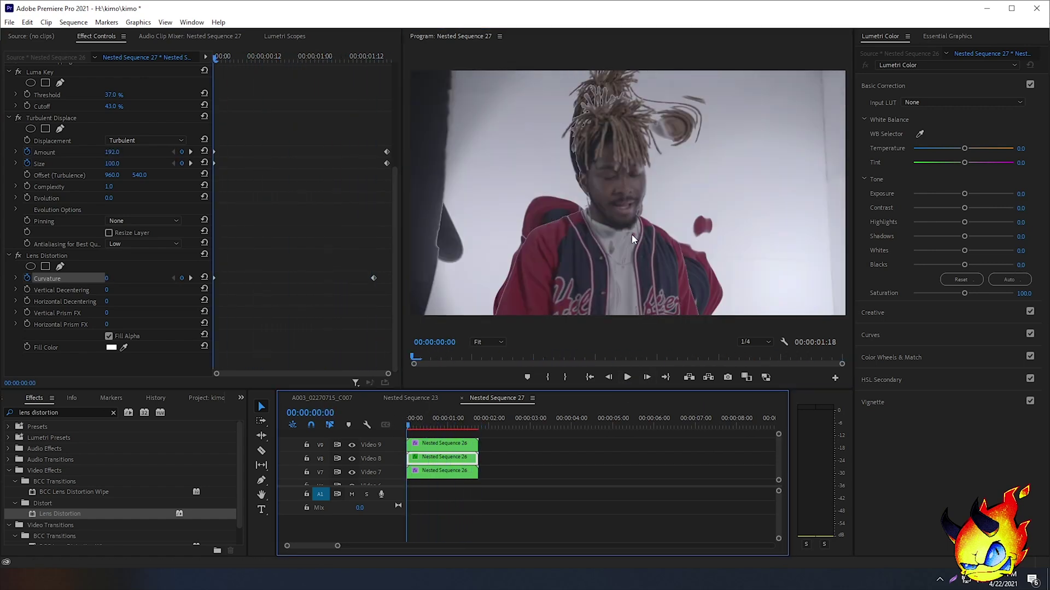
left_click_drag(108, 201, 720, 211)
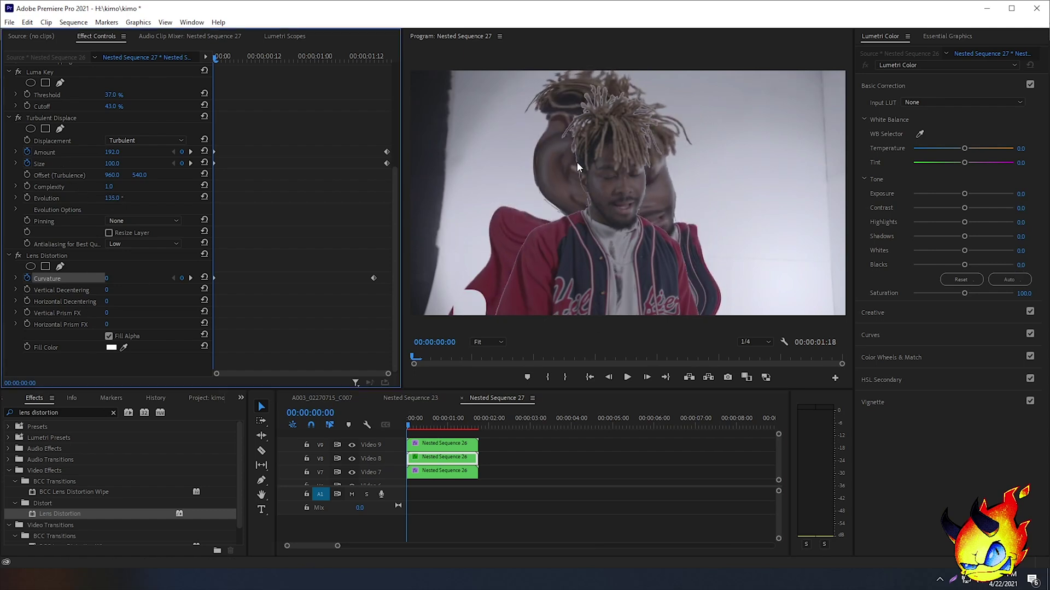
left_click(631, 378)
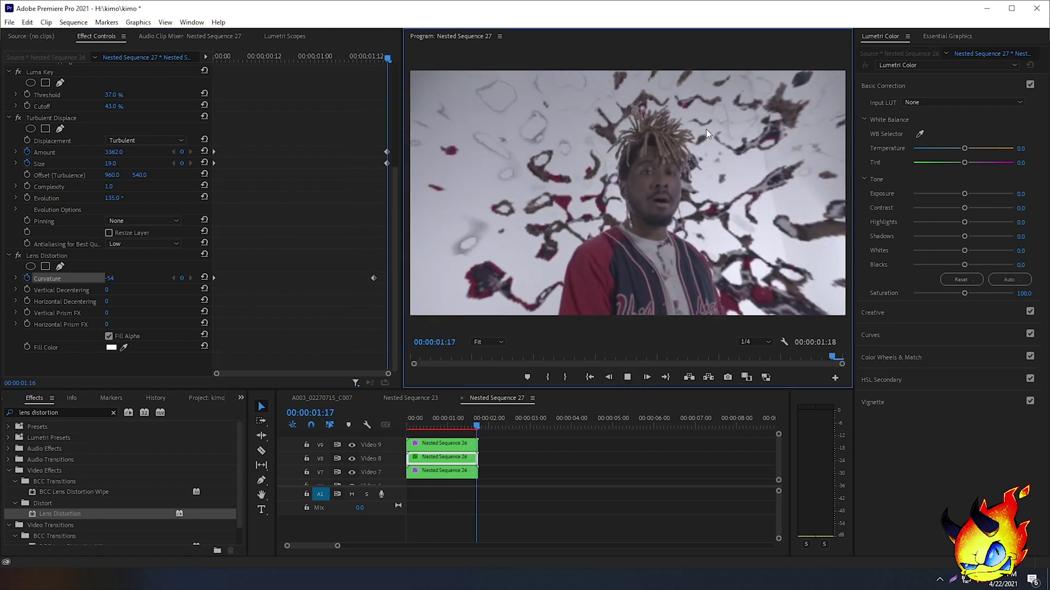
Move the final Curvature, Amount and Size keyframes to 00:00:01:05 and apply Ease In to them
left_click(456, 420)
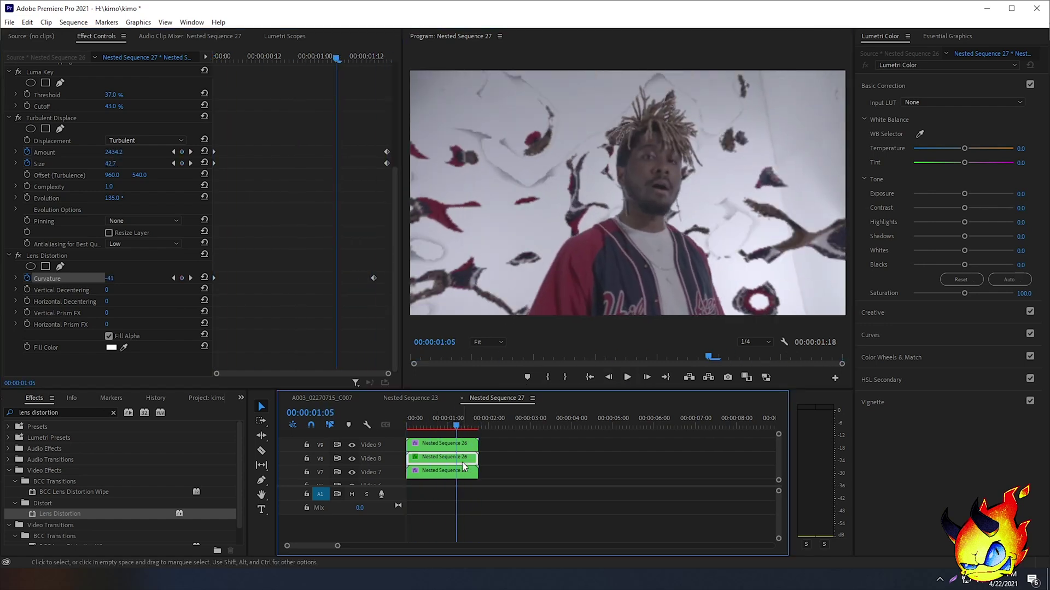
left_click_drag(374, 278, 336, 279)
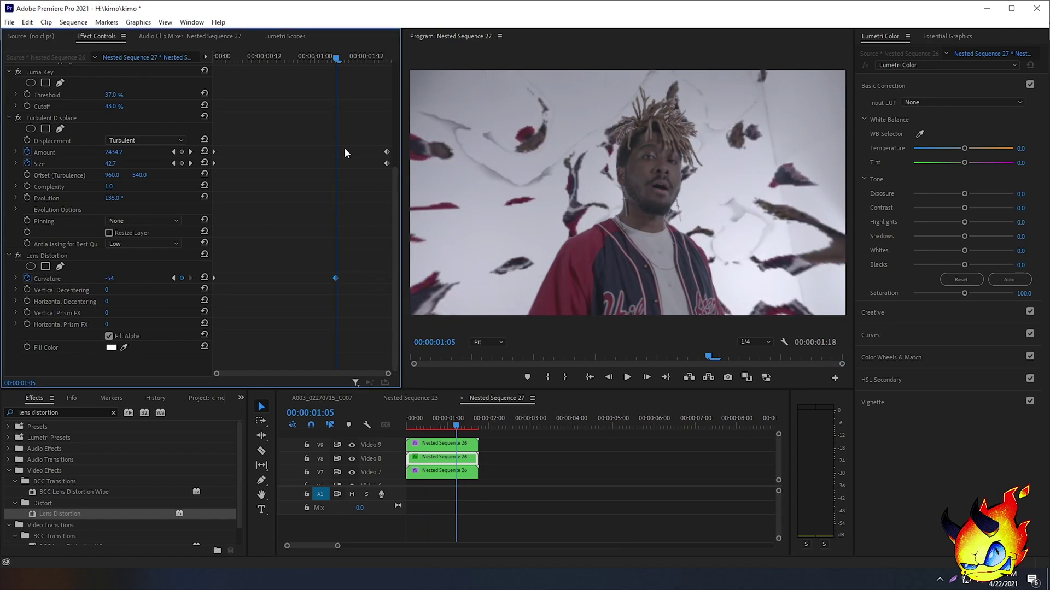
left_click_drag(355, 140, 333, 163)
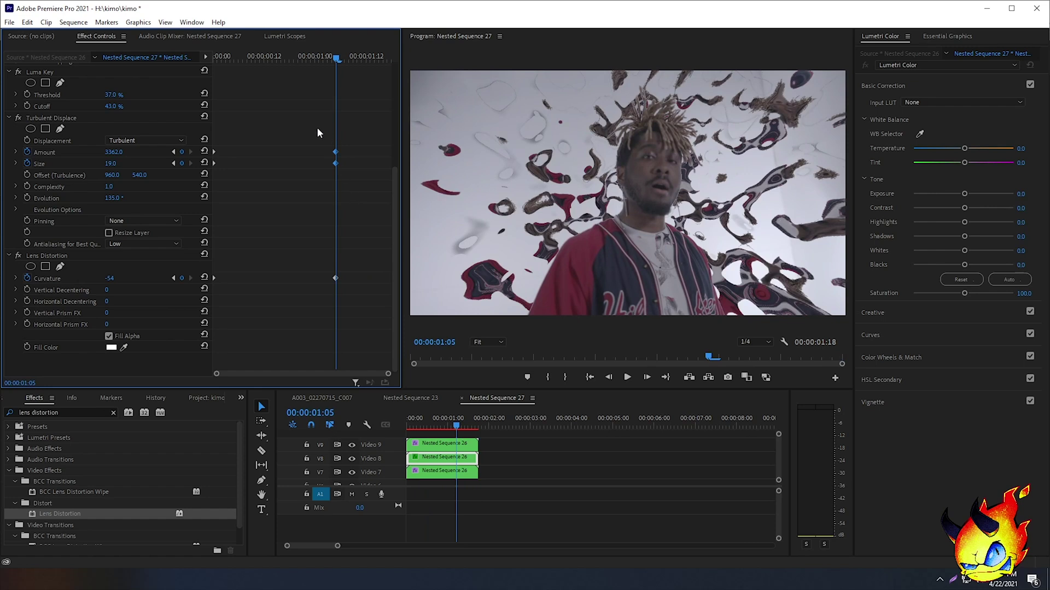
right_click(336, 163)
left_click(368, 328)
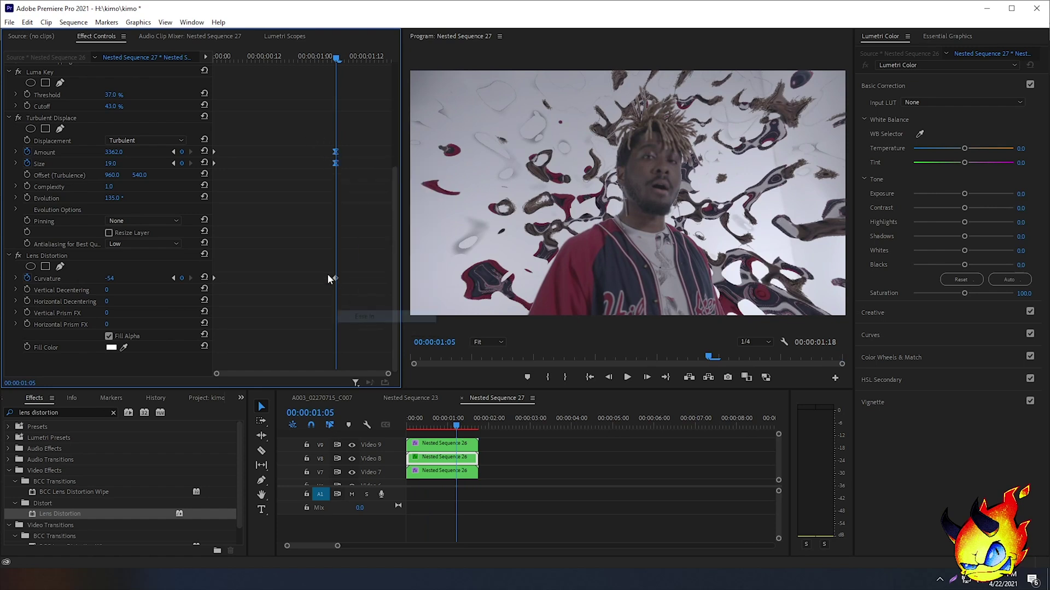
right_click(336, 279)
left_click(392, 432)
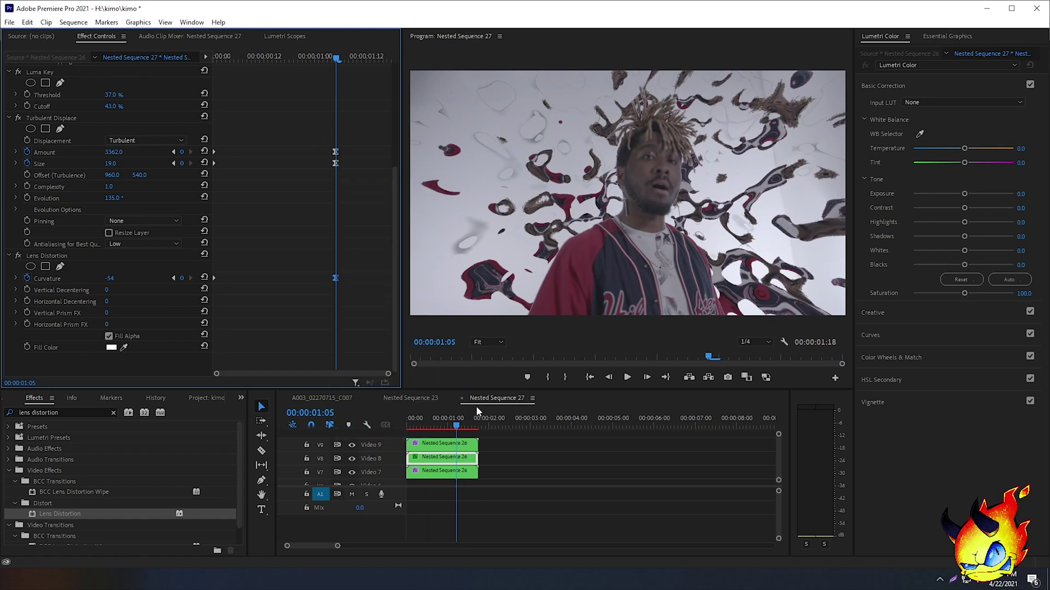
At 00:00:01:16, keyframe the Turbulent Displace Amount at 4017 and the Size at 10
left_click_drag(458, 420, 467, 418)
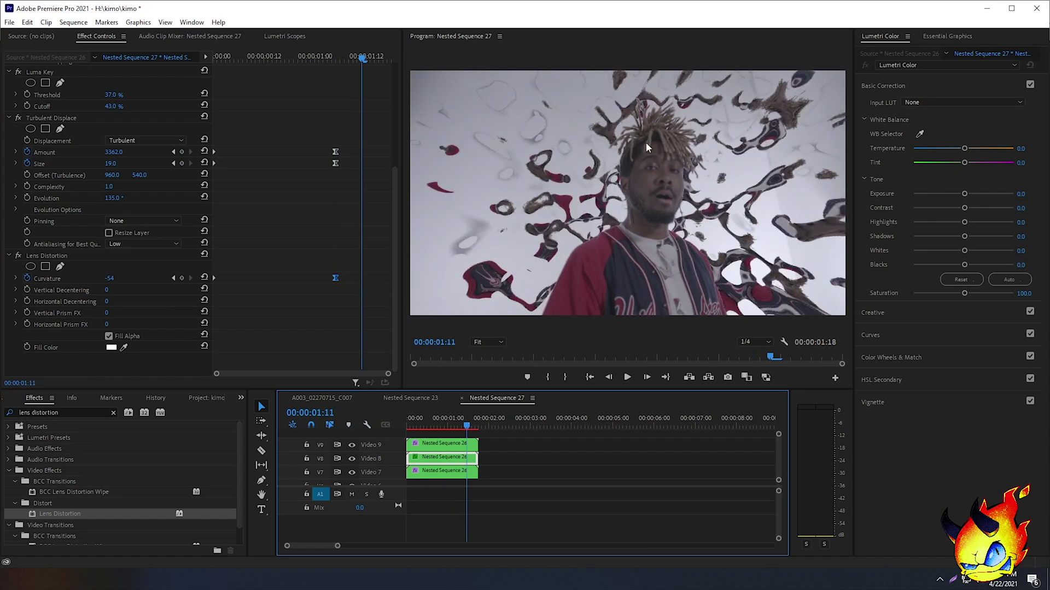
left_click_drag(355, 56, 382, 63)
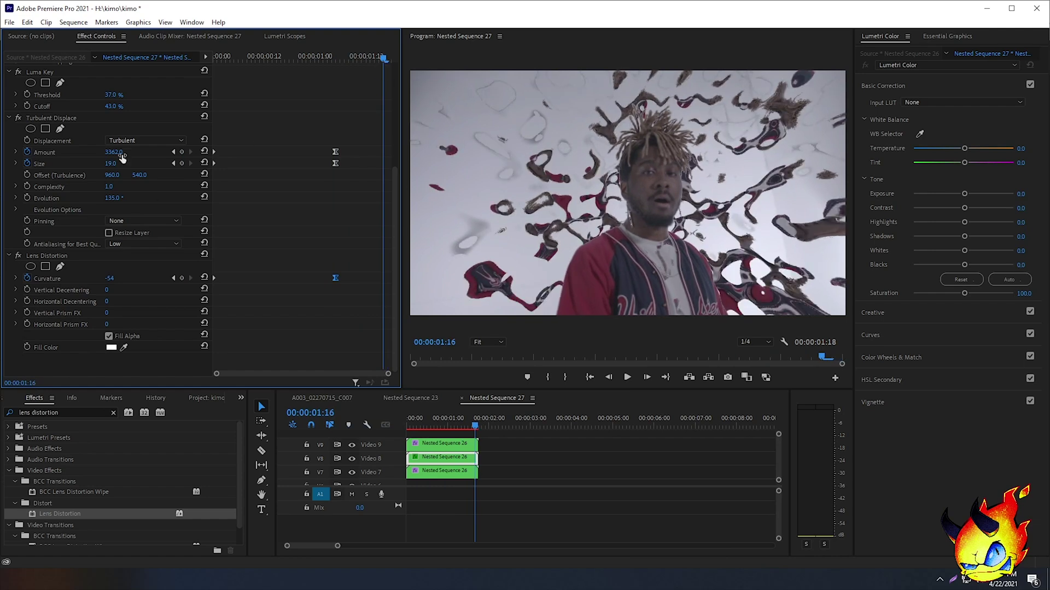
left_click_drag(120, 153, 240, 153)
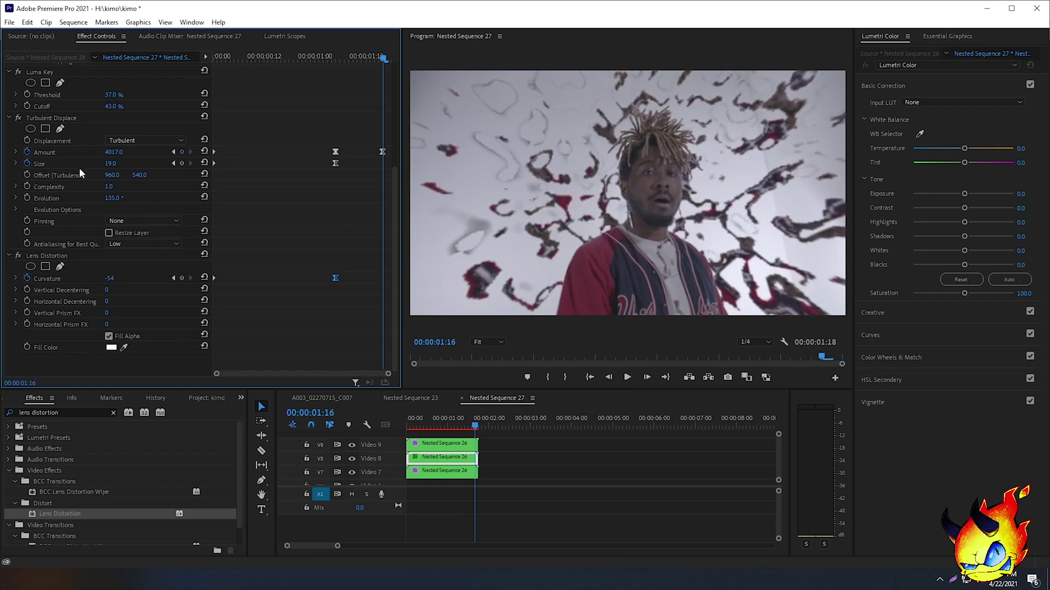
left_click_drag(110, 163, 130, 173)
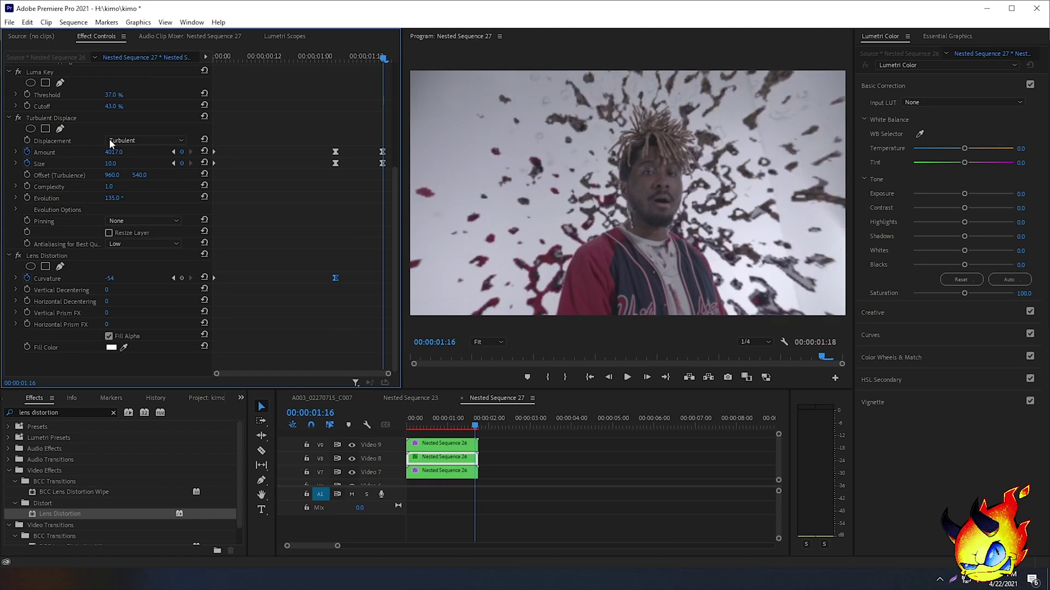
Set the Video 8 clip's Scale to 159 and preview the sequence from the beginning
scroll(206, 189, "up", 7)
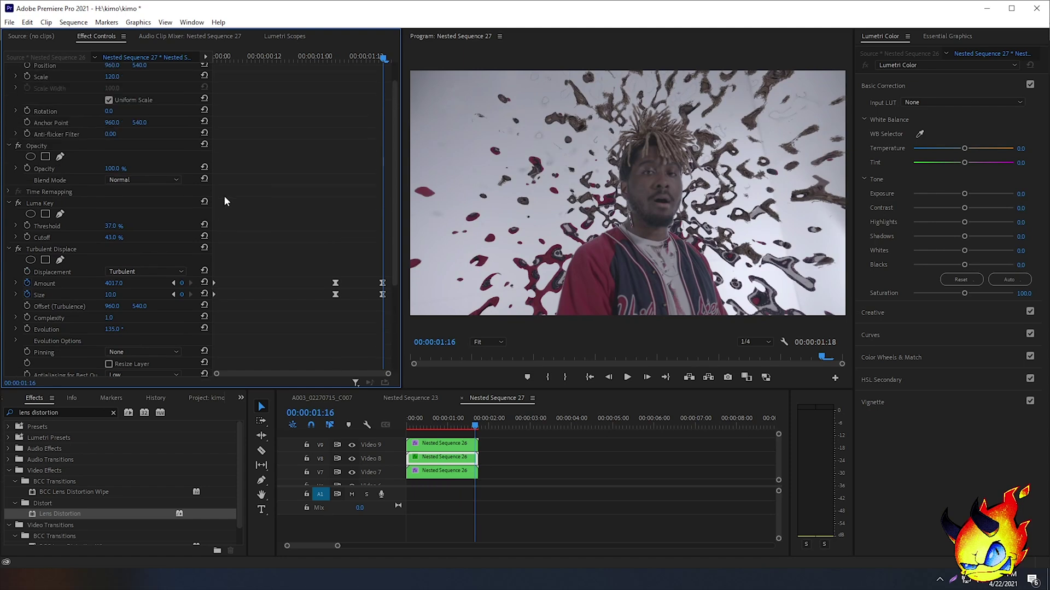
left_click_drag(112, 104, 133, 104)
left_click_drag(476, 422, 366, 411)
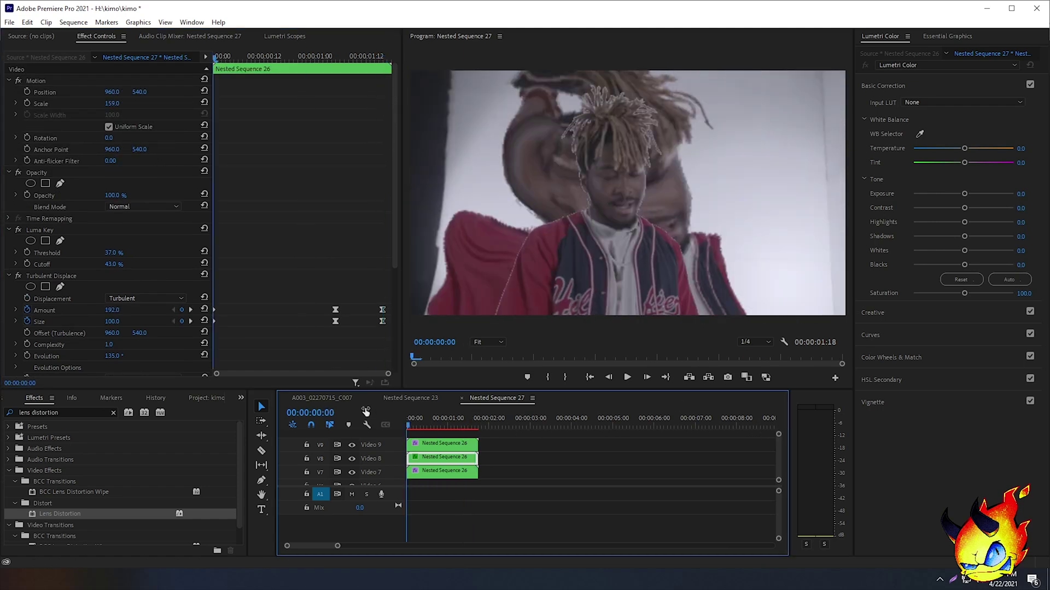
left_click(627, 380)
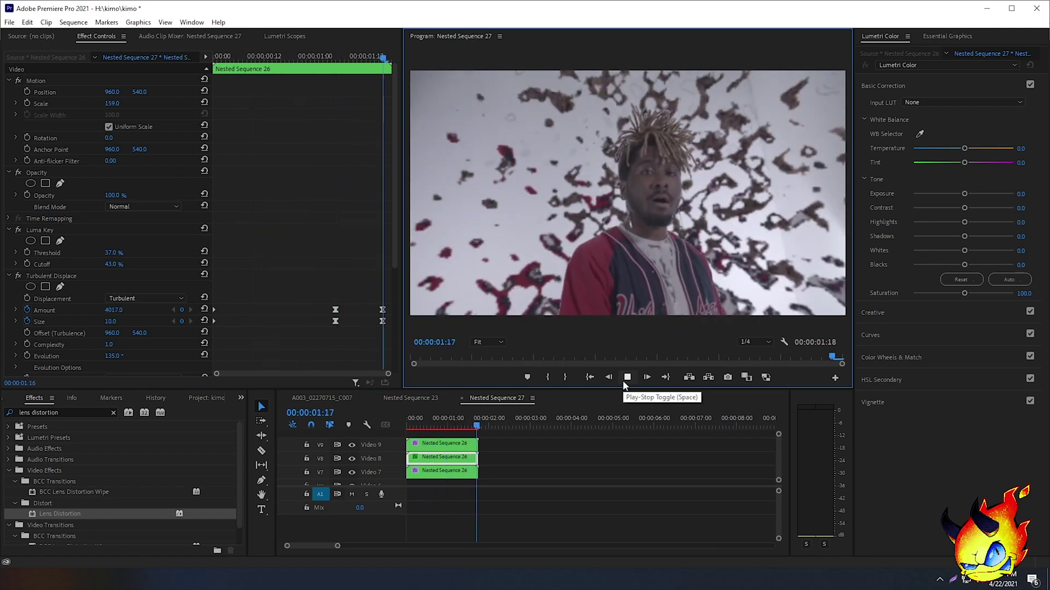
Delete the Amount and Size keyframes at 00:00:01:05 and return to the start of the sequence
key("space")
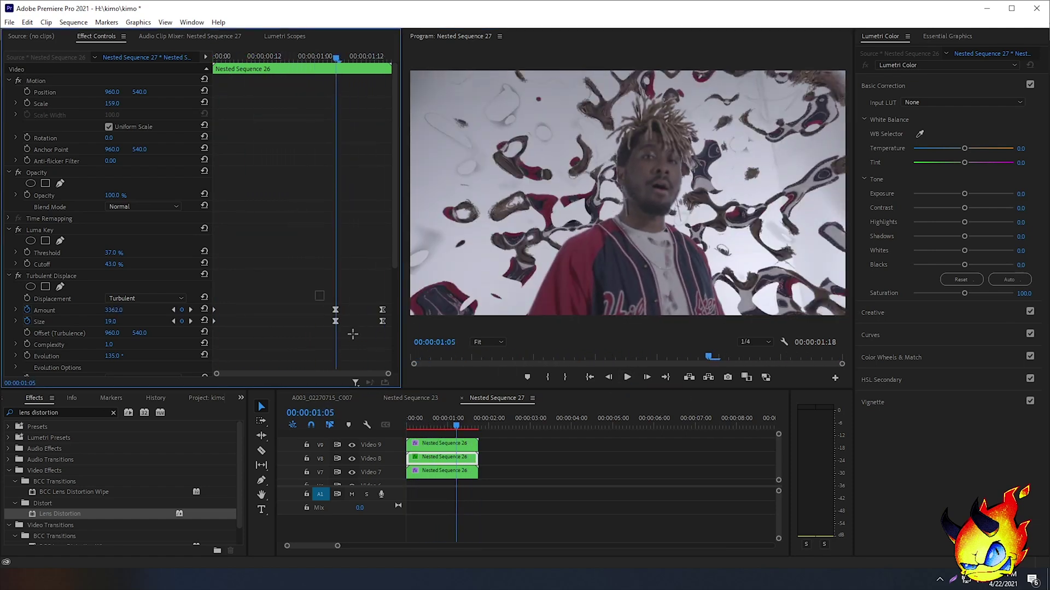
left_click(425, 418)
key("Home")
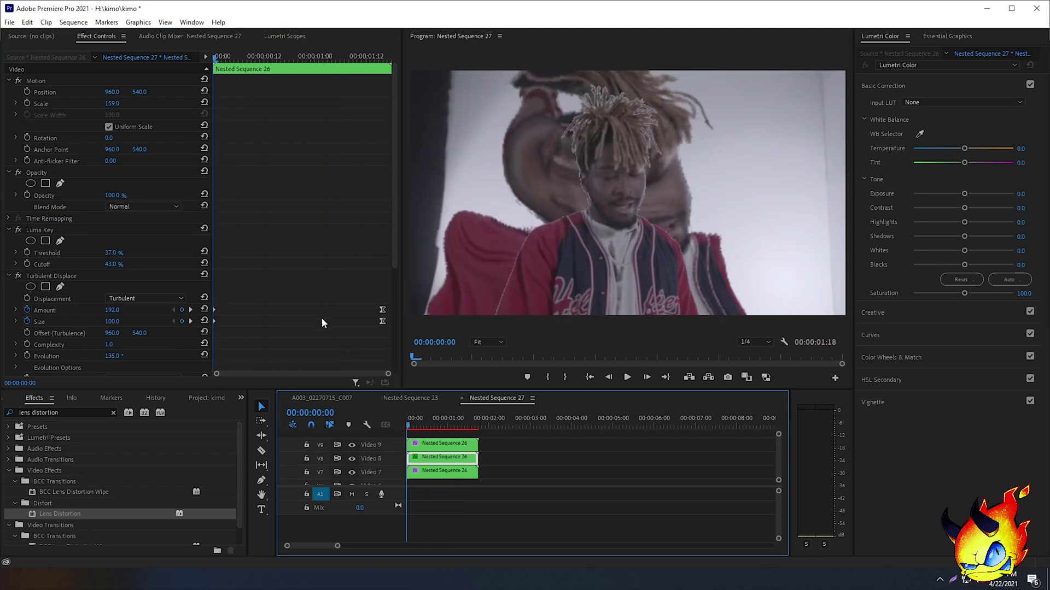
Replay the sequence repeatedly from the start to examine the displacement and lens distortion animation
scroll(355, 350, "down", 2)
scroll(360, 362, "down", 2)
key("space")
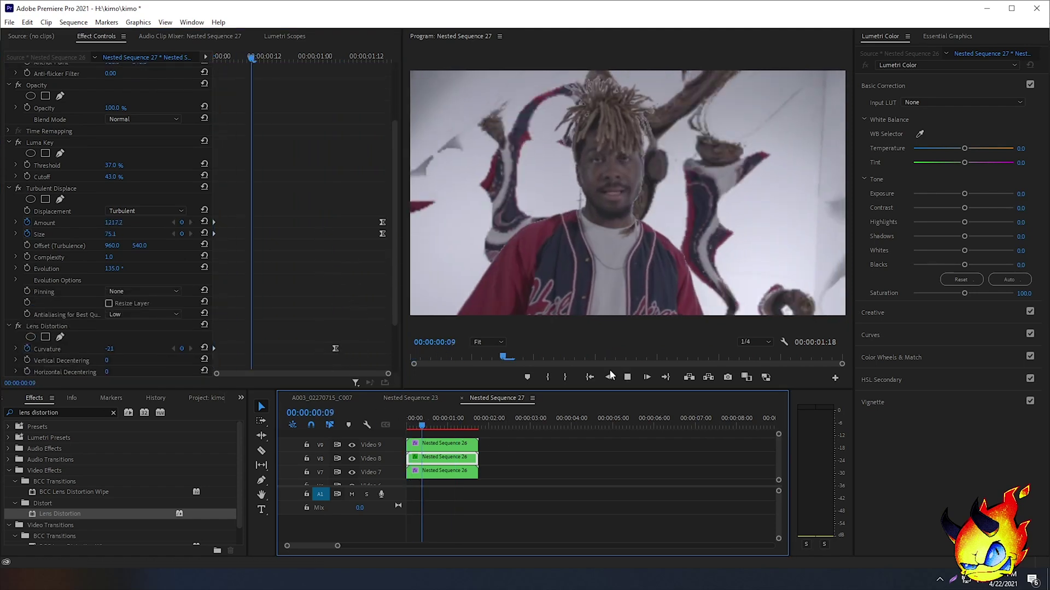
key("space")
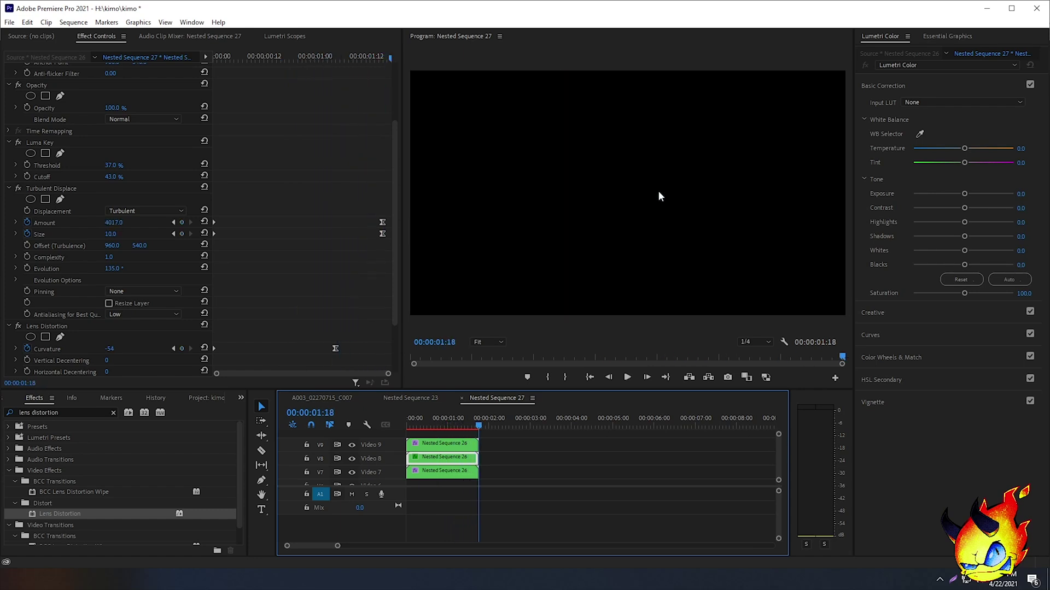
key("space")
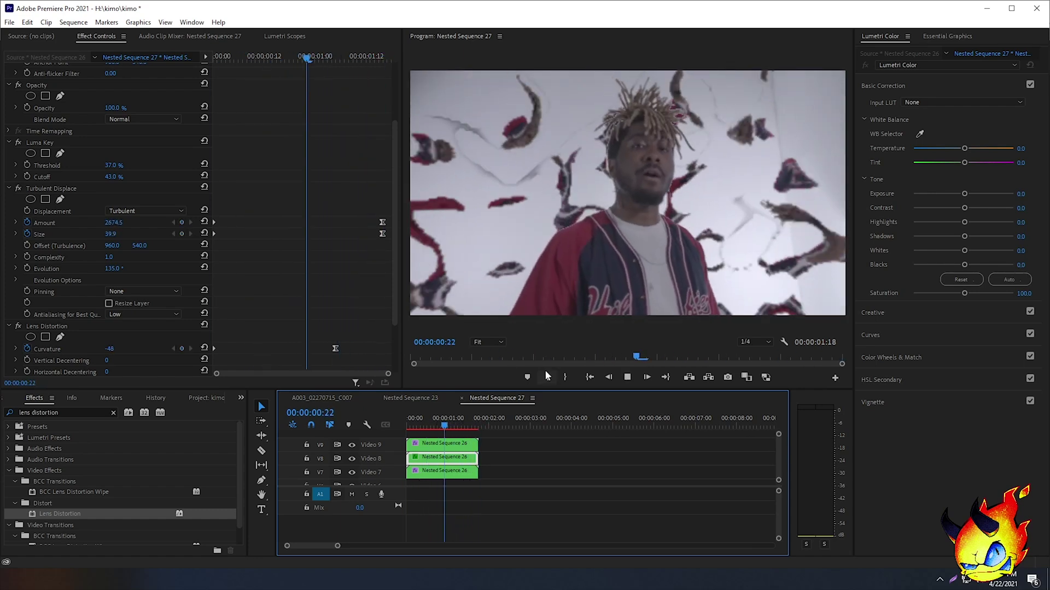
key("space")
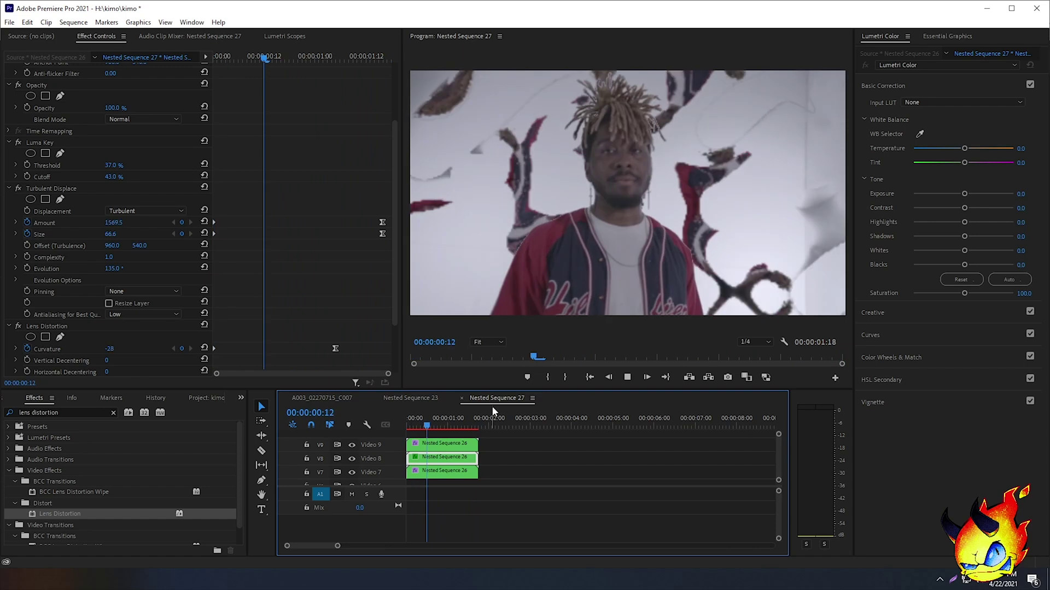